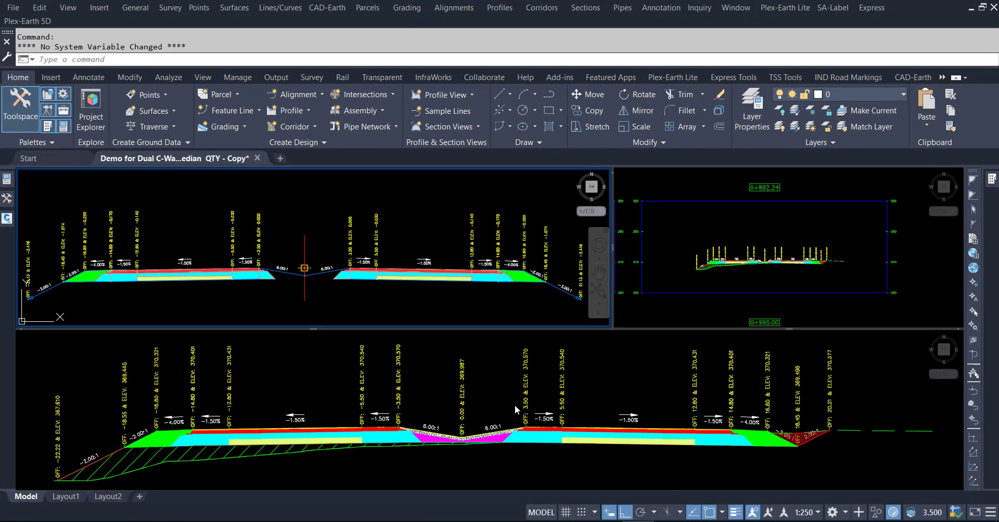
# Step: Activate the top-right viewport and zoom out to the grid of section views
pyautogui.click(514, 405)
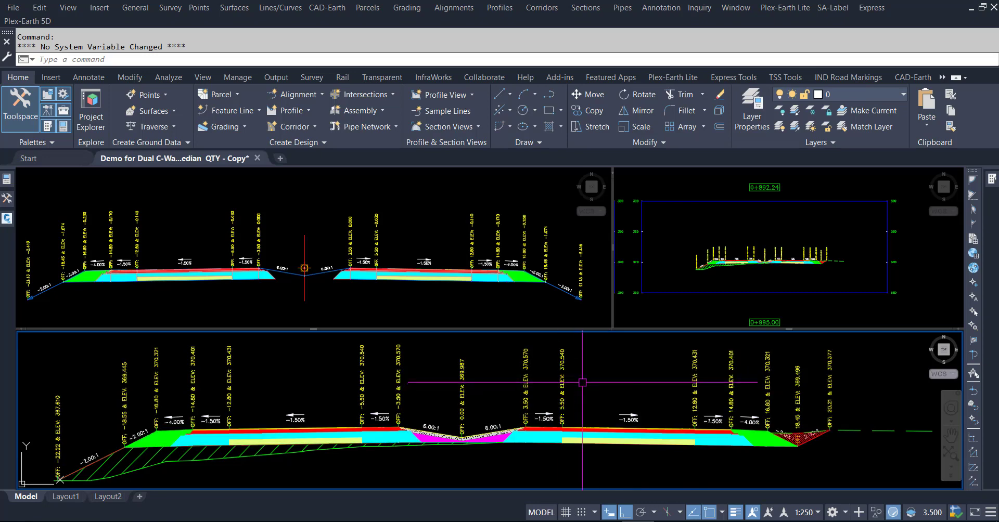
pyautogui.click(461, 307)
pyautogui.click(781, 217)
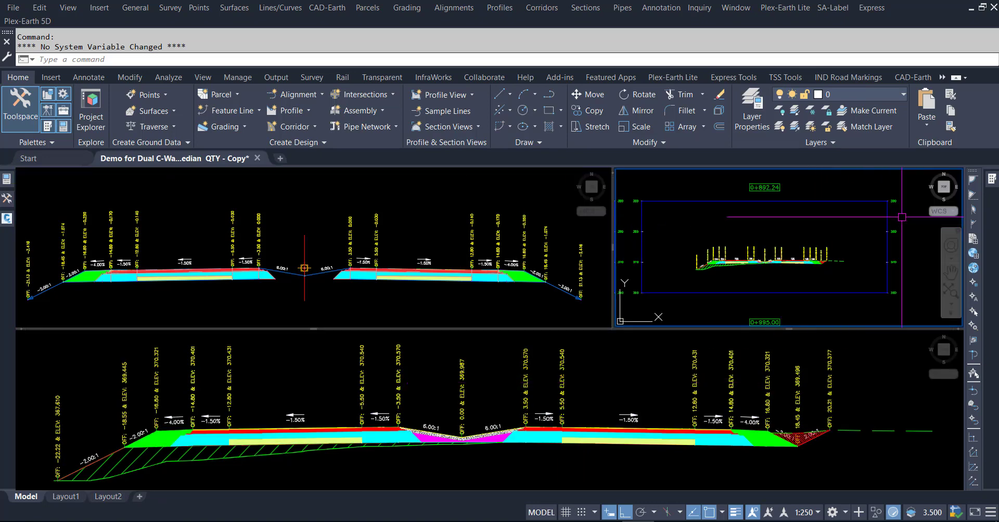
pyautogui.scroll(2, 883, 214)
pyautogui.scroll(3, 883, 214)
pyautogui.scroll(2, 864, 234)
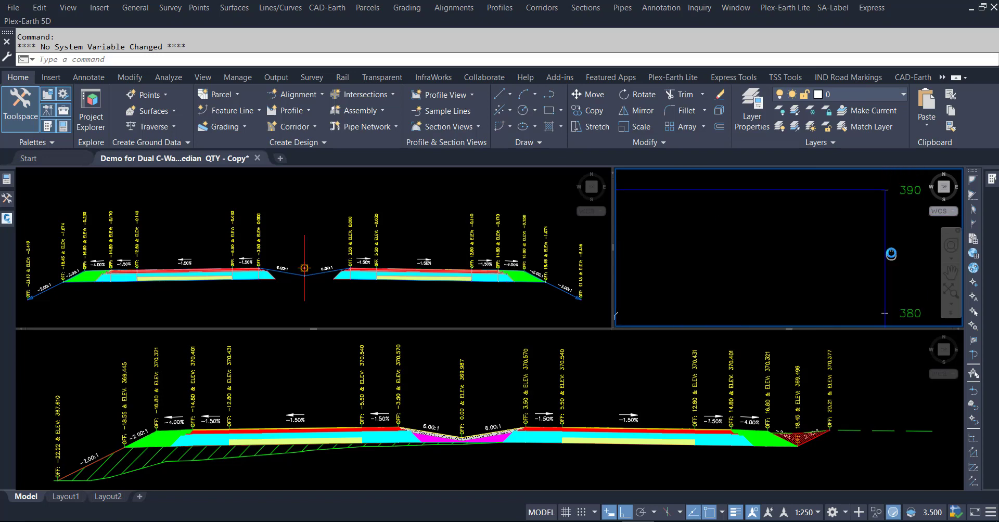
pyautogui.scroll(-3, 865, 233)
pyautogui.scroll(-3, 866, 233)
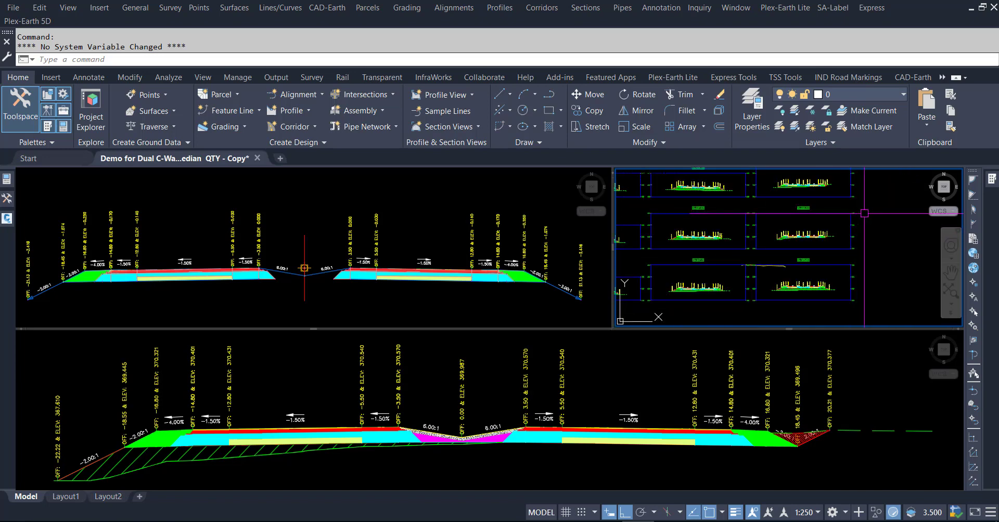
pyautogui.scroll(-2, 853, 255)
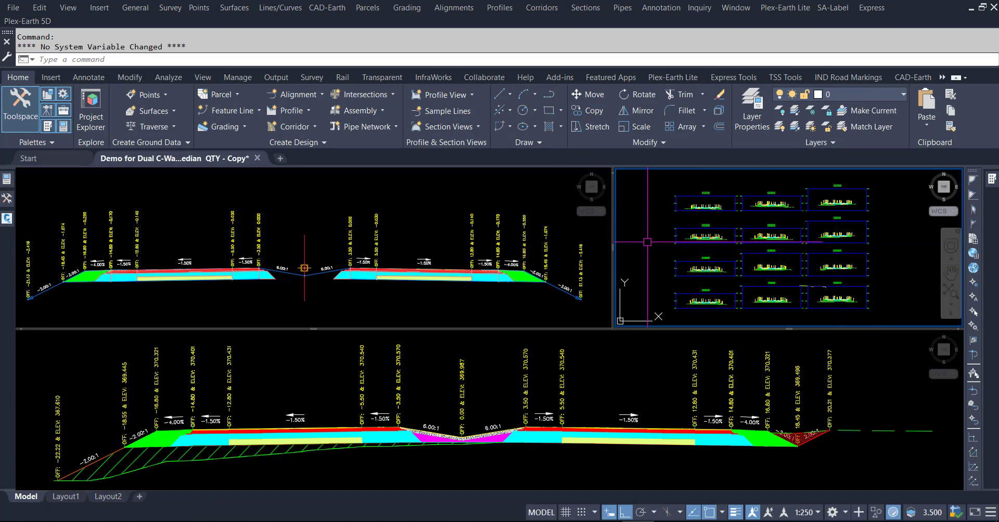
# Step: Clear the selection and window-select the first section view in the grid
pyautogui.press('Escape')
pyautogui.press('Escape')
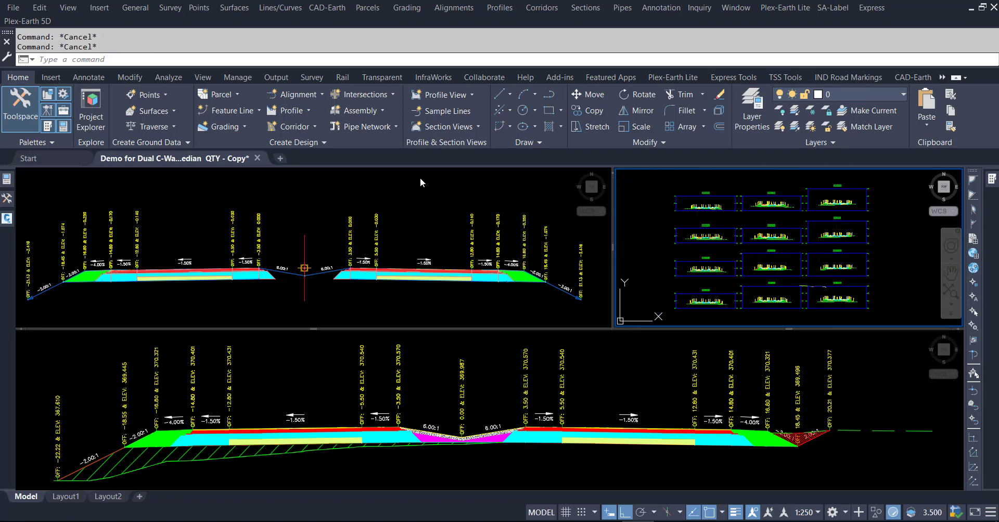
pyautogui.click(657, 215)
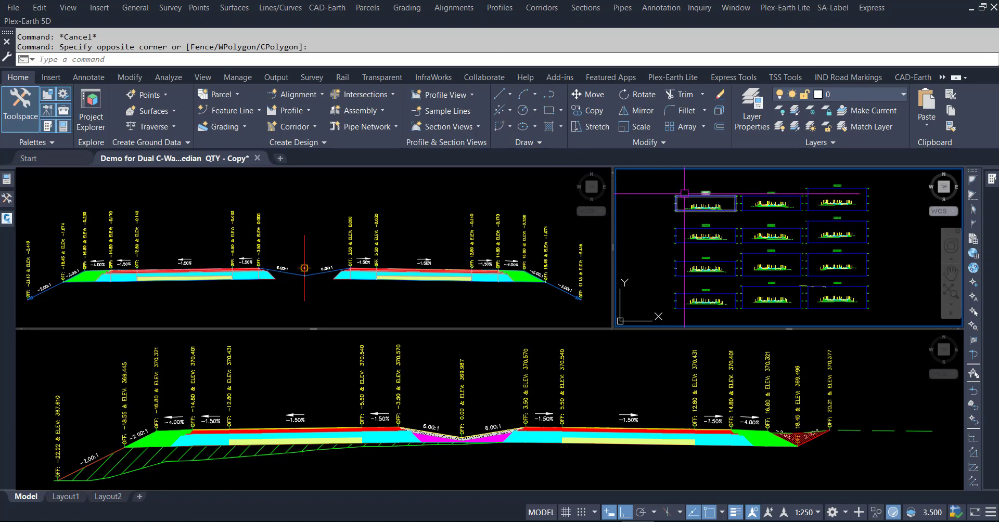
pyautogui.click(684, 193)
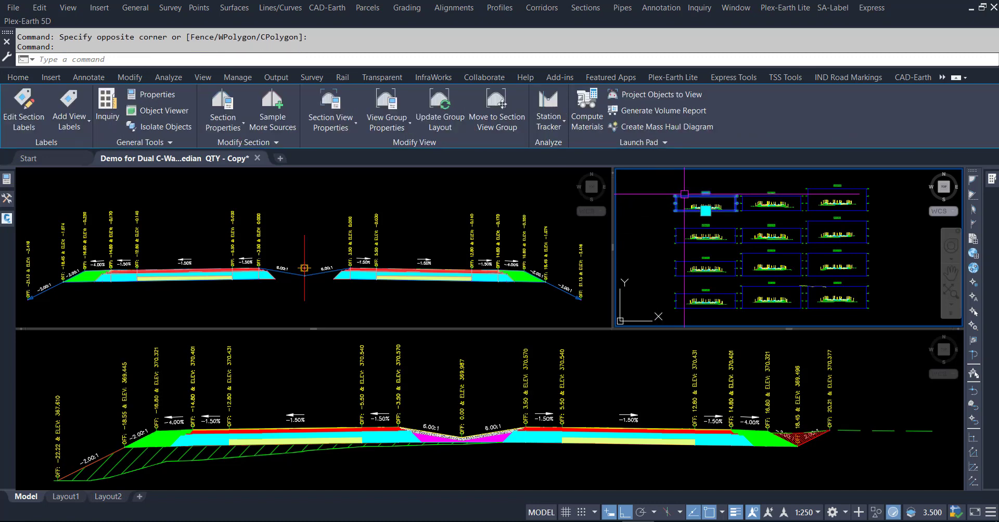
# Step: Open View Group Properties and its Change Volume Tables dialog for Section View Group - 2
pyautogui.click(401, 127)
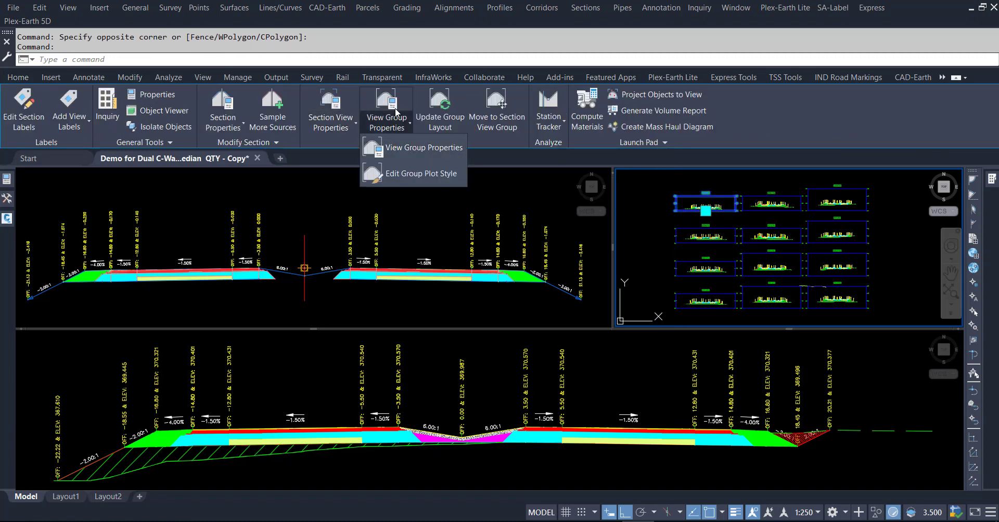
pyautogui.click(419, 148)
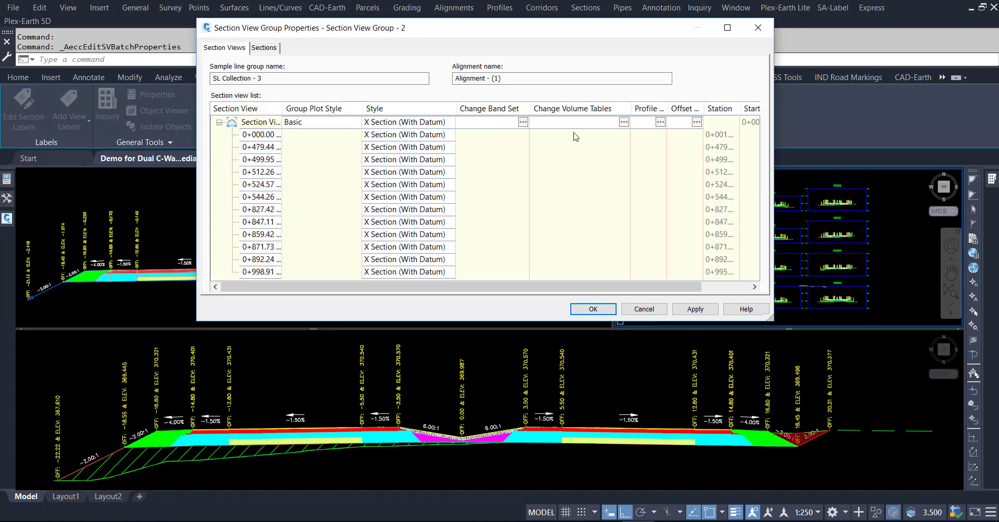
pyautogui.click(623, 122)
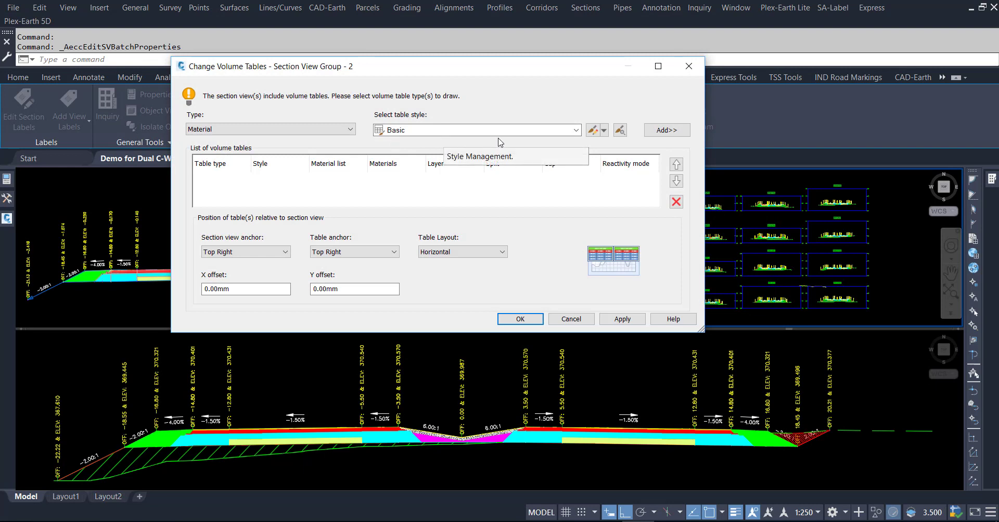
# Step: Add a Basic material volume table with all materials, AWC through FILL, checked
pyautogui.click(663, 133)
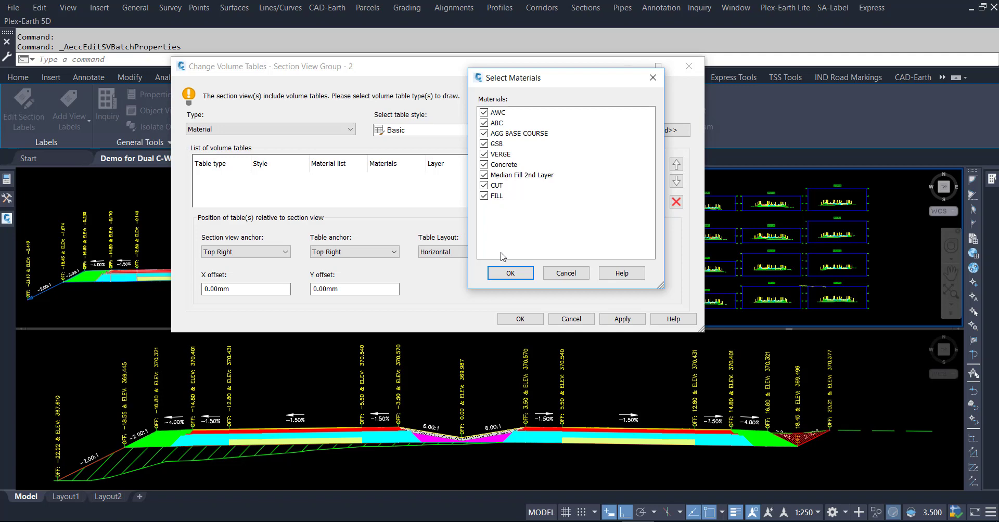
pyautogui.click(508, 273)
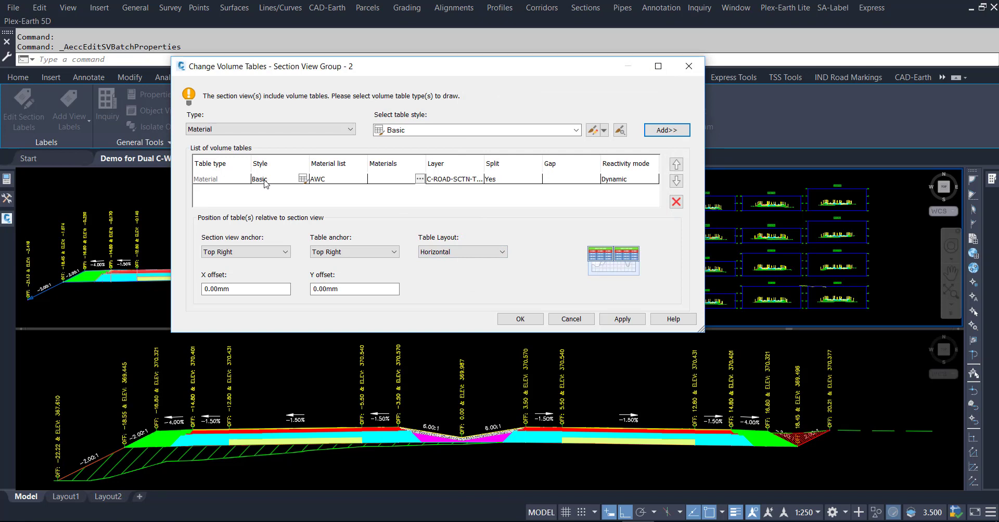
# Step: Keep both section view and table anchors at Top Right and the type as Material
pyautogui.click(233, 253)
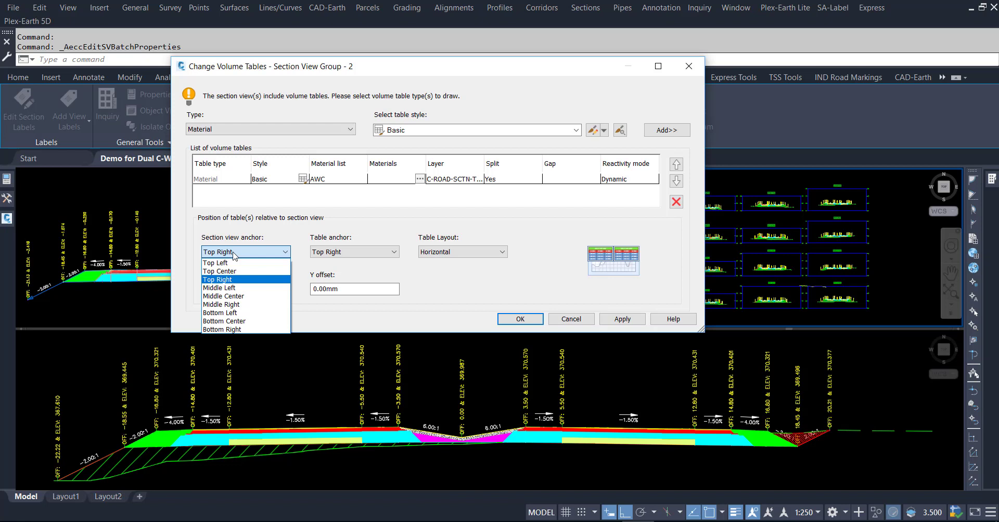
pyautogui.click(234, 253)
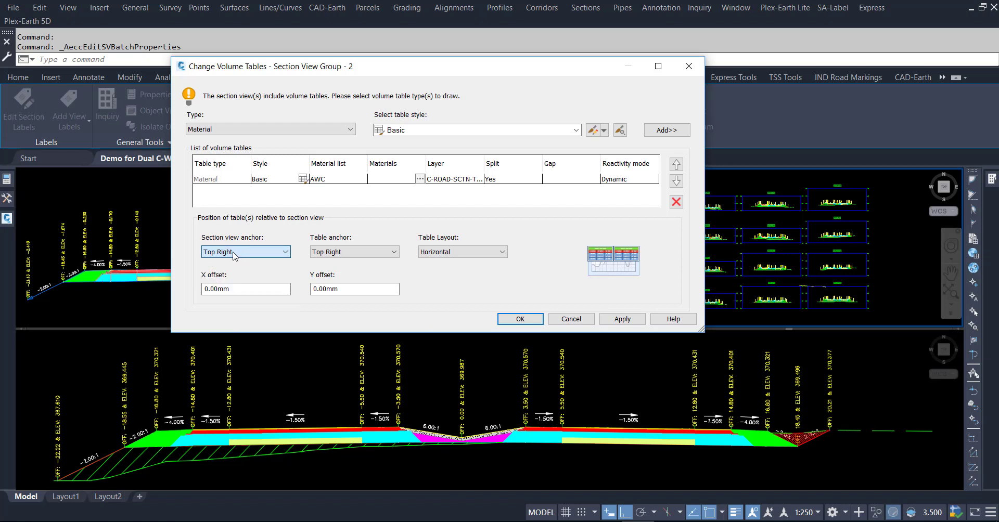
pyautogui.click(343, 256)
pyautogui.click(346, 255)
pyautogui.click(351, 134)
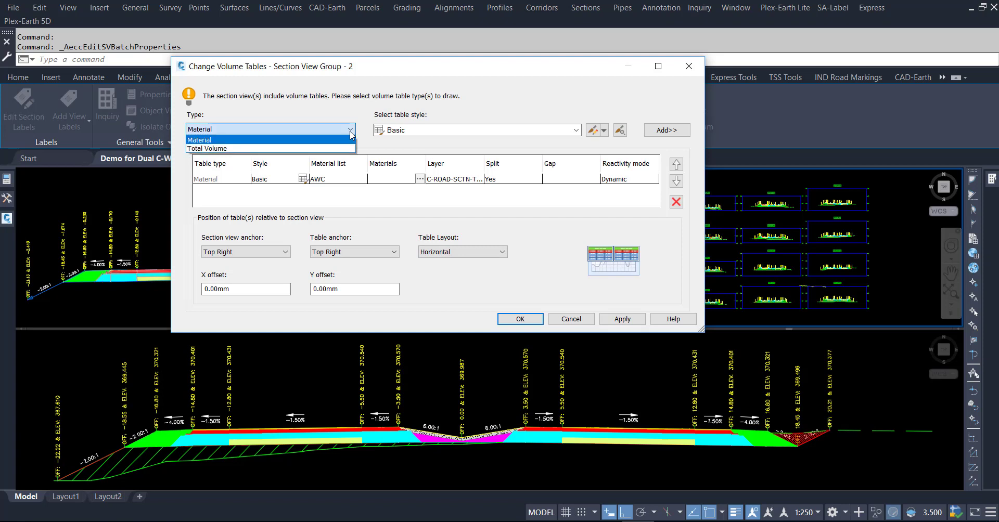
pyautogui.click(351, 135)
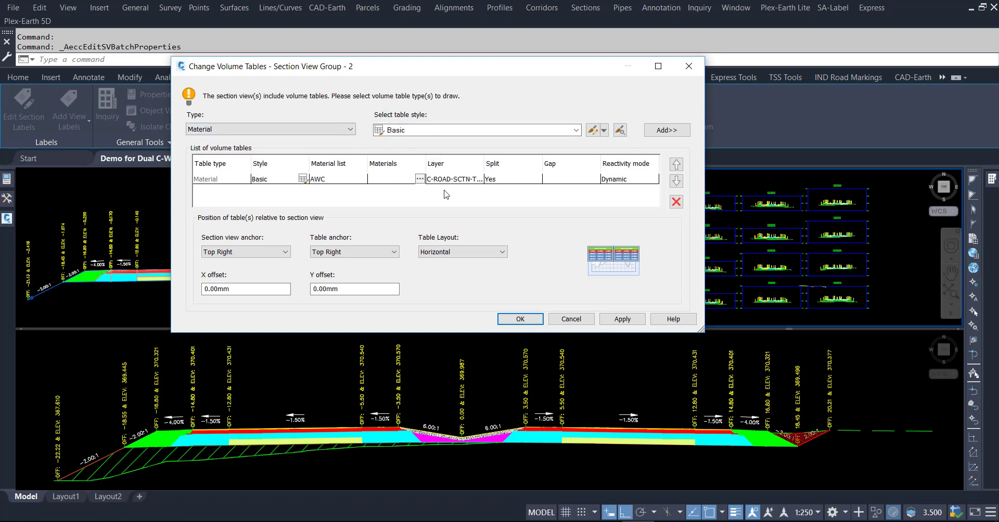
# Step: Try a vertical layout, return to Horizontal, and apply the volume table settings
pyautogui.click(507, 252)
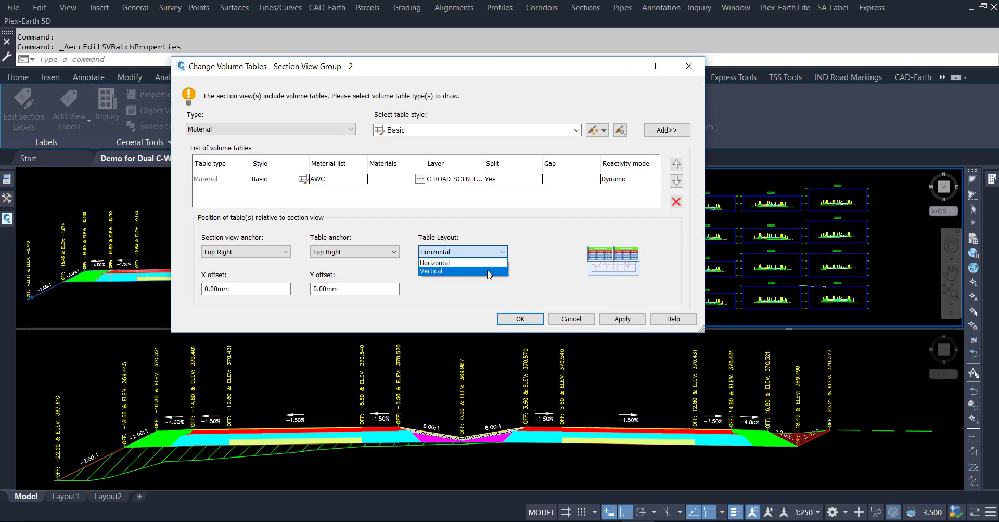
pyautogui.click(488, 266)
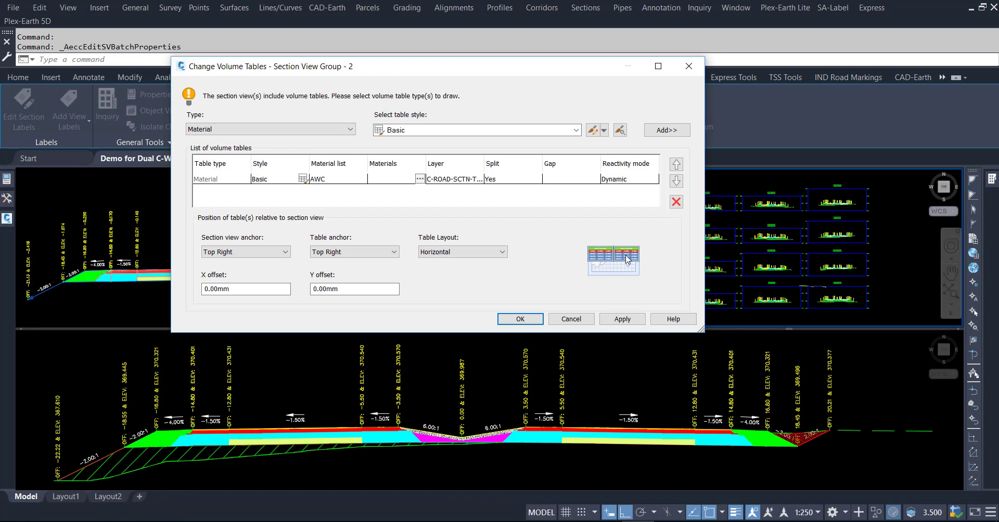
pyautogui.click(504, 254)
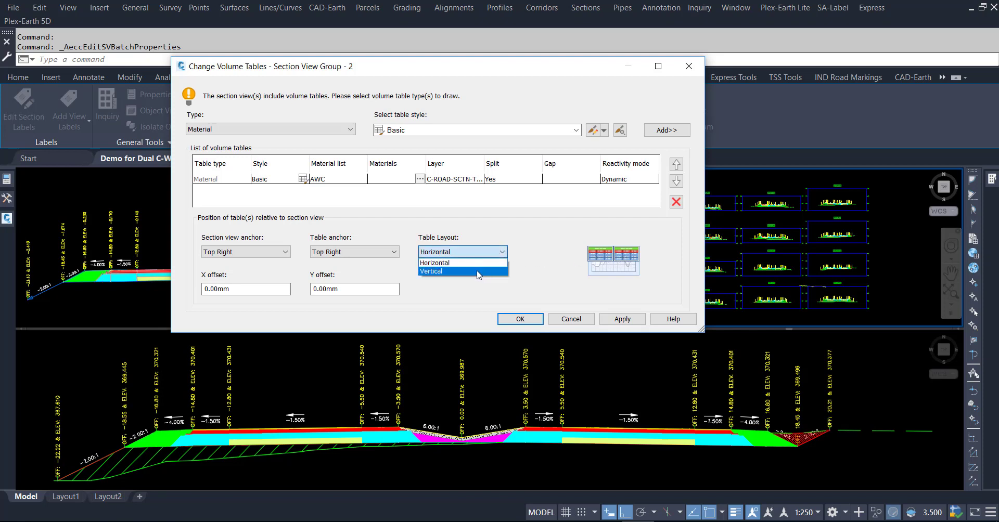
pyautogui.click(478, 269)
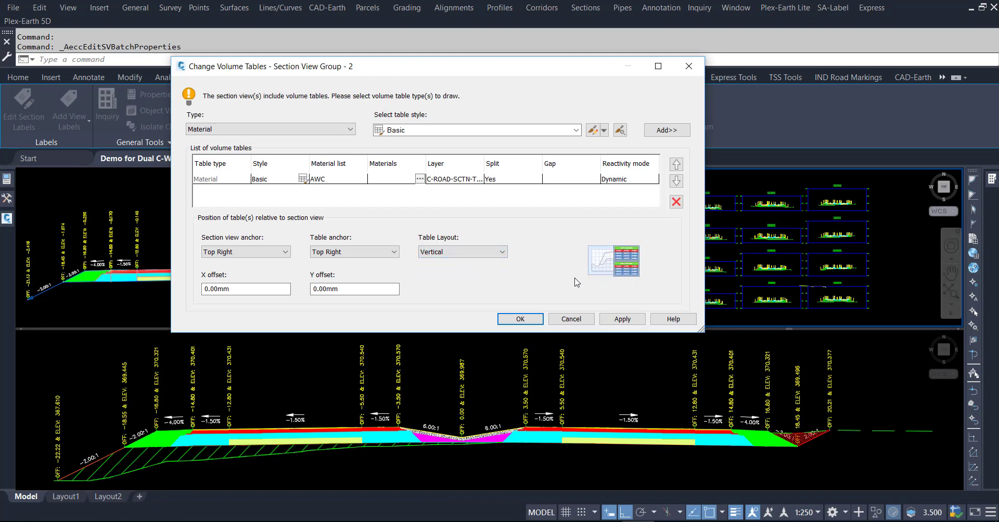
pyautogui.click(502, 253)
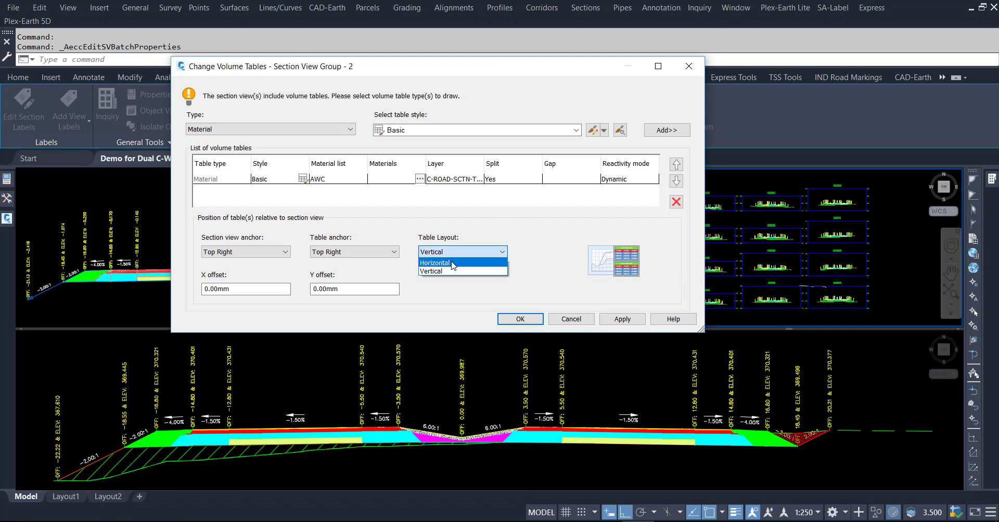
pyautogui.click(487, 261)
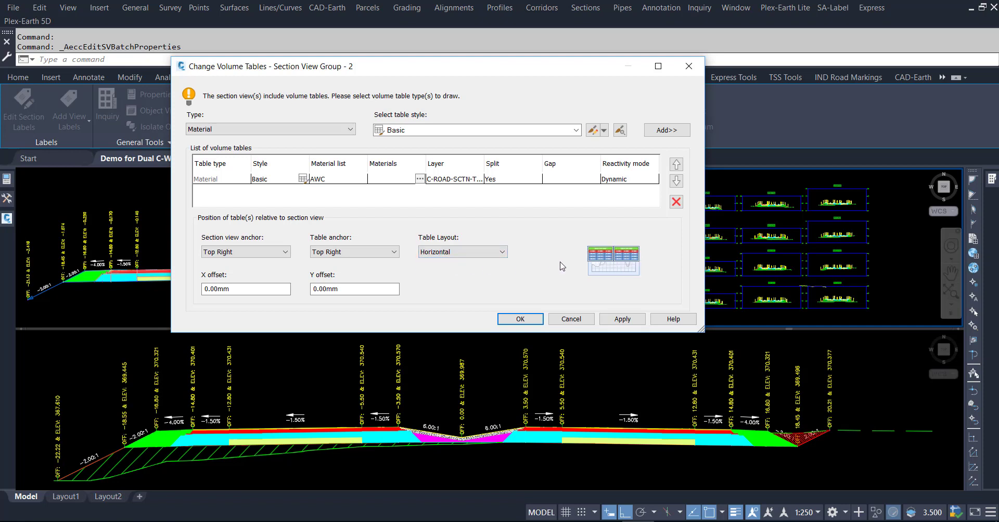
pyautogui.click(631, 322)
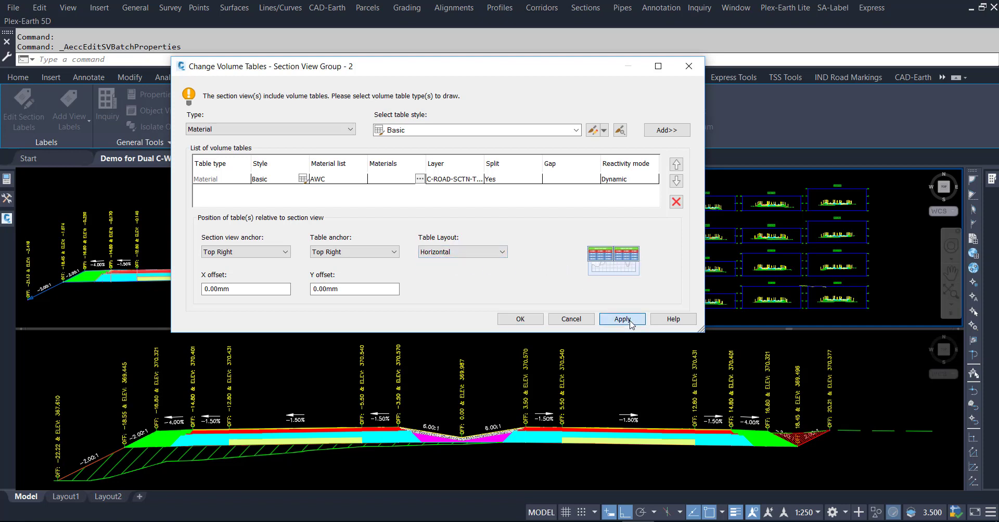
# Step: Close the volume table and group properties dialogs, then clear the selection to review the tables
pyautogui.click(522, 320)
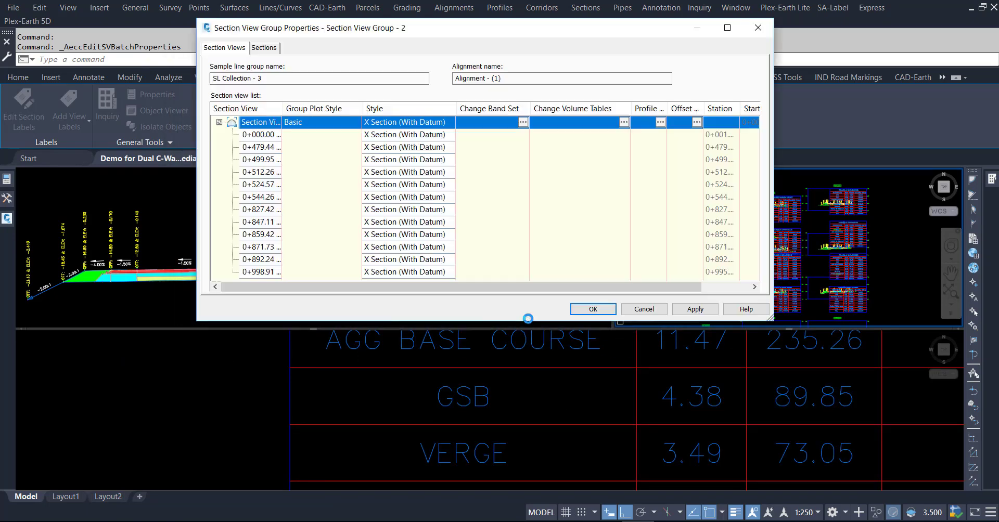
pyautogui.click(588, 310)
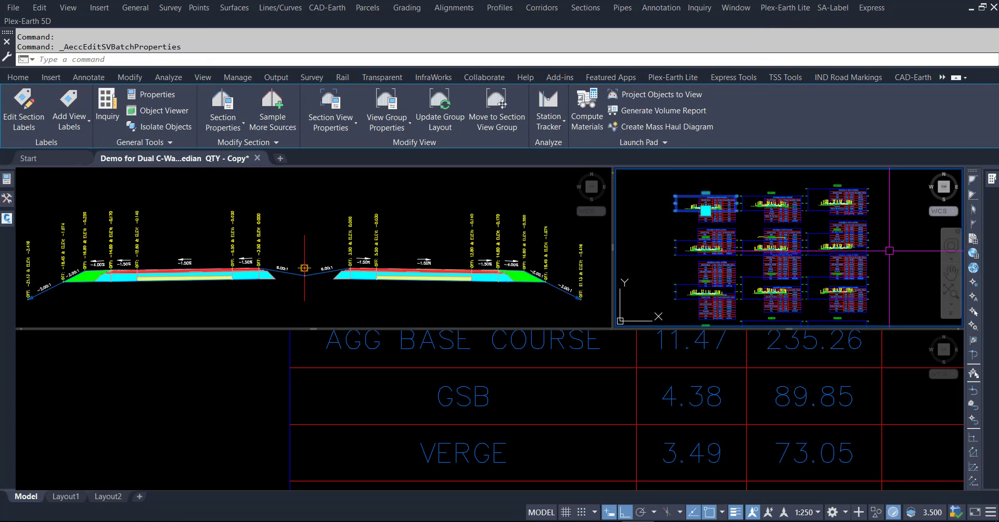
pyautogui.scroll(-2, 832, 211)
pyautogui.scroll(2, 780, 239)
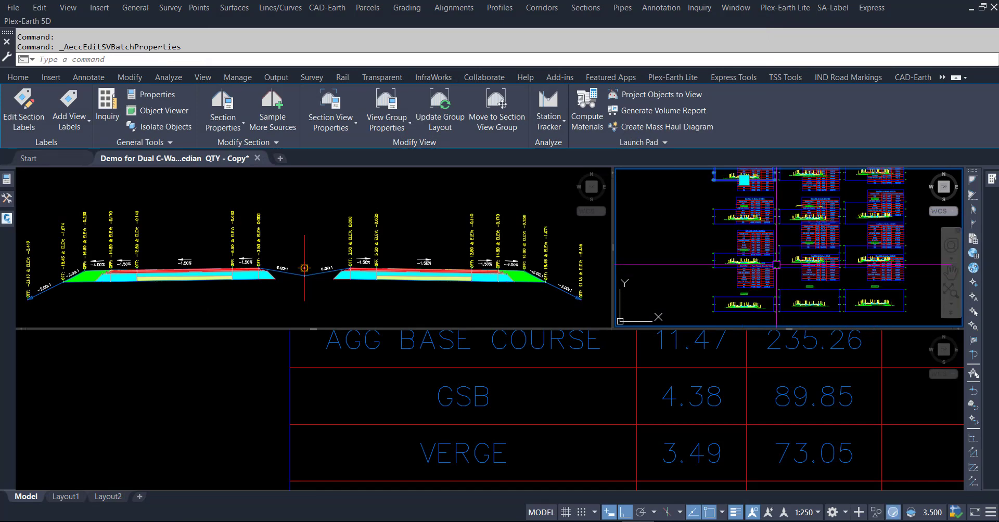
pyautogui.scroll(-2, 721, 266)
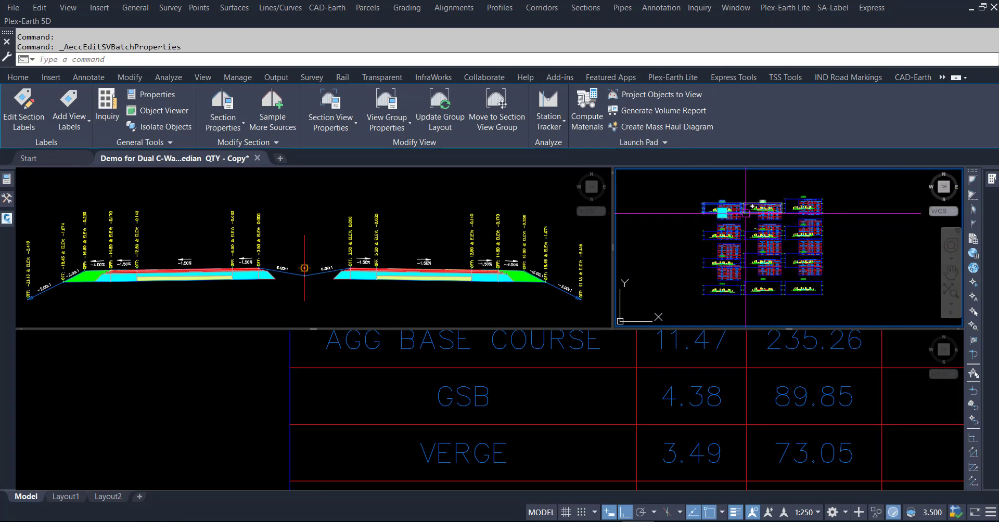
pyautogui.press('Escape')
pyautogui.press('Escape')
pyautogui.scroll(5, 748, 207)
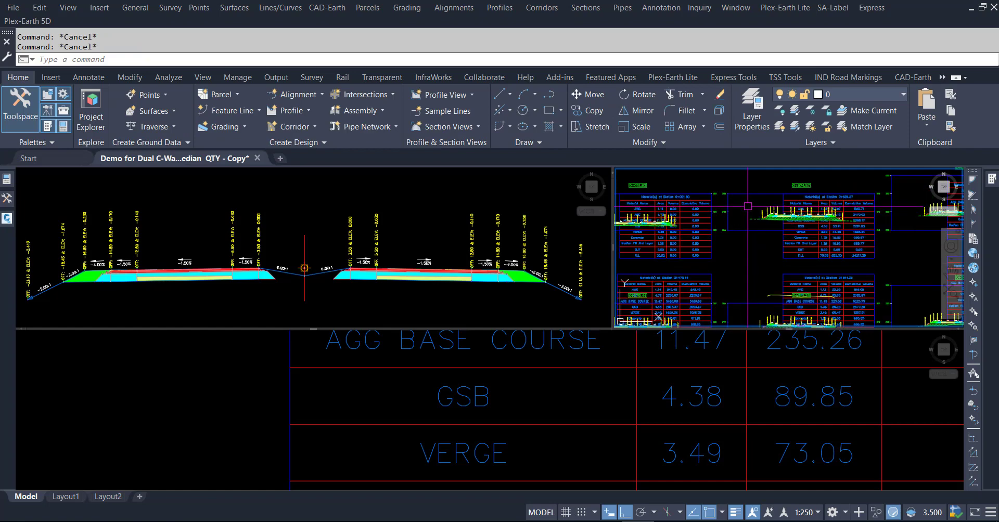
# Step: Select a section view, zoom and pan around the grid, then clear the selection
pyautogui.click(747, 197)
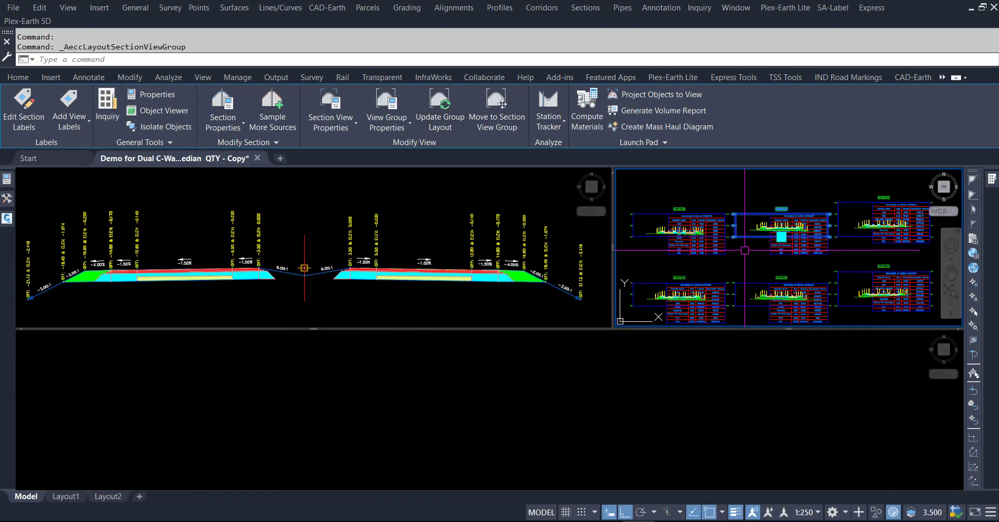
pyautogui.scroll(-4, 745, 251)
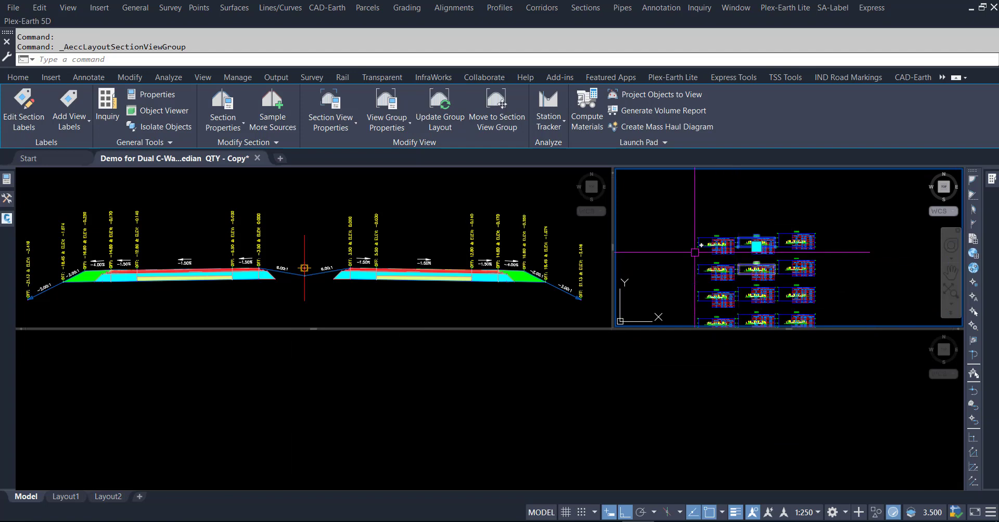
pyautogui.scroll(2, 723, 244)
pyautogui.scroll(2, 765, 270)
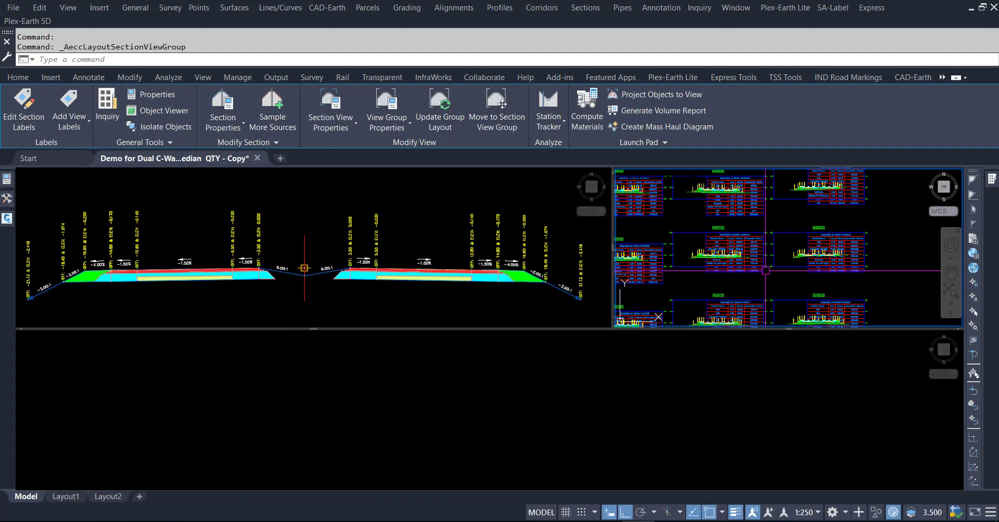
pyautogui.scroll(-3, 778, 258)
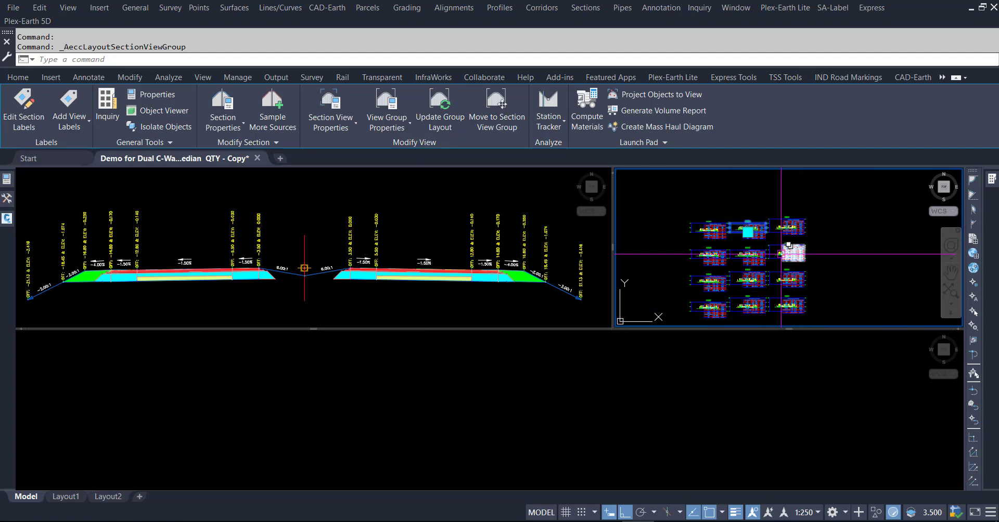
pyautogui.scroll(4, 768, 255)
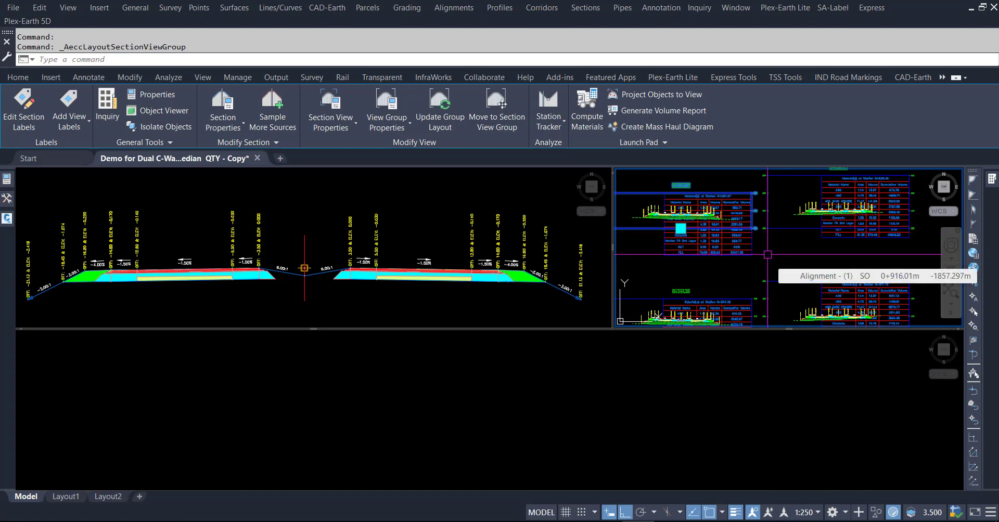
pyautogui.scroll(-2, 768, 254)
pyautogui.scroll(-1, 771, 235)
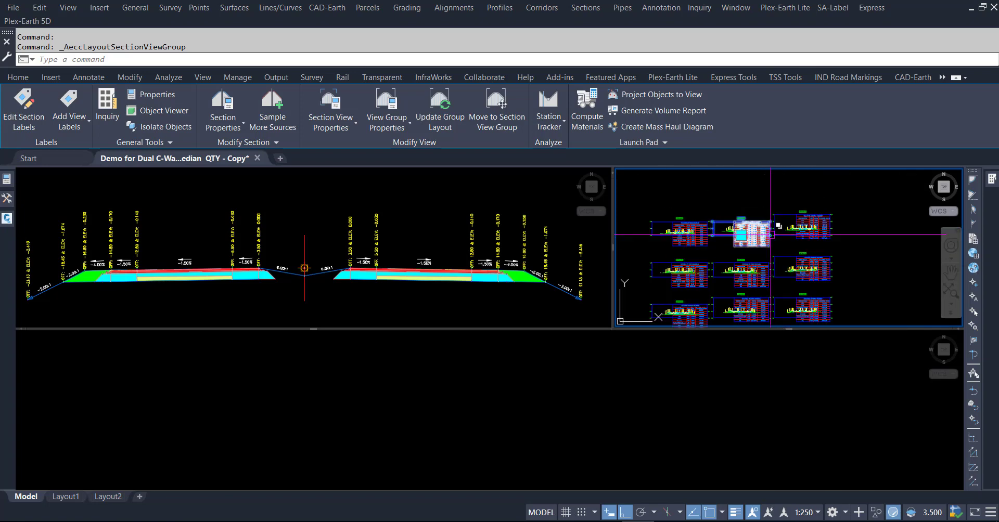
pyautogui.moveTo(770, 234); pyautogui.dragTo(769, 214, button='middle')
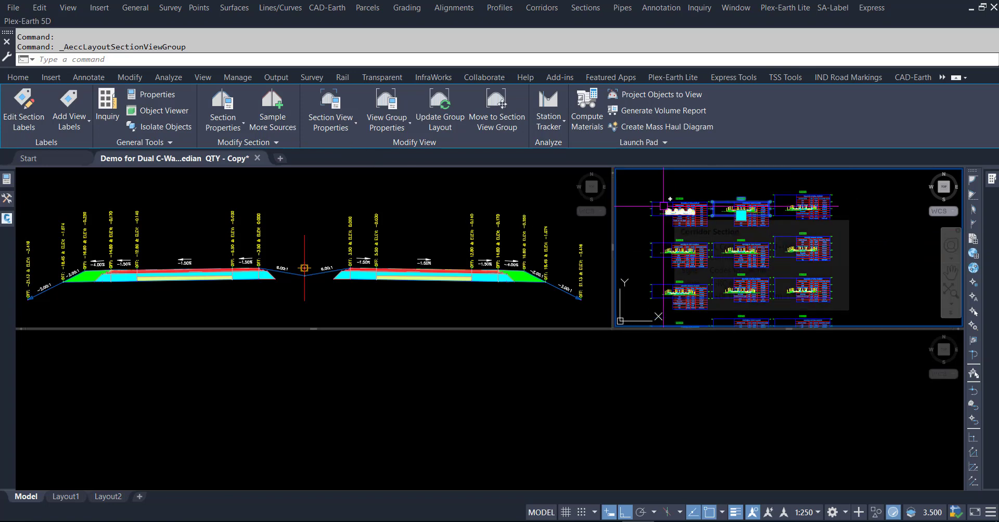
pyautogui.press('Escape')
pyautogui.press('Escape')
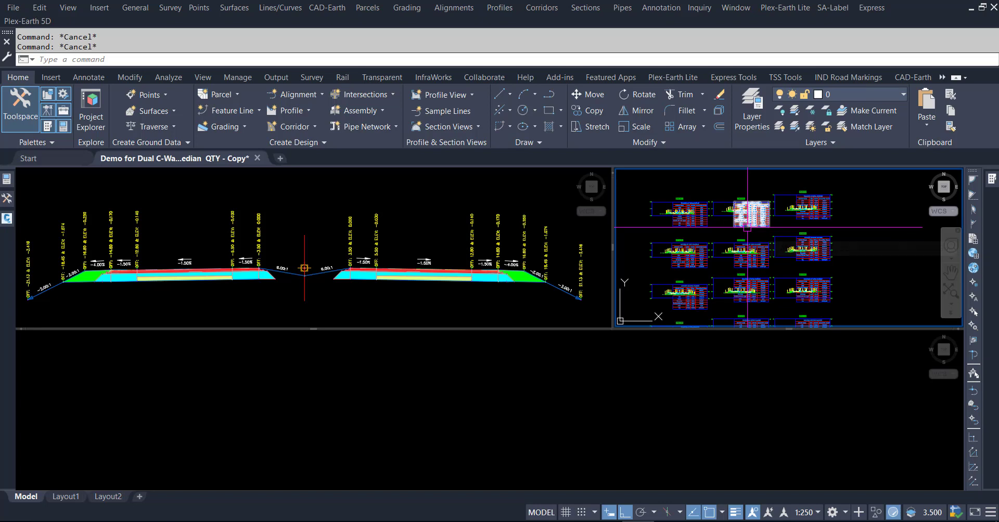
# Step: Select a material volume table, open Table Properties, and copy the Basic style
pyautogui.click(747, 228)
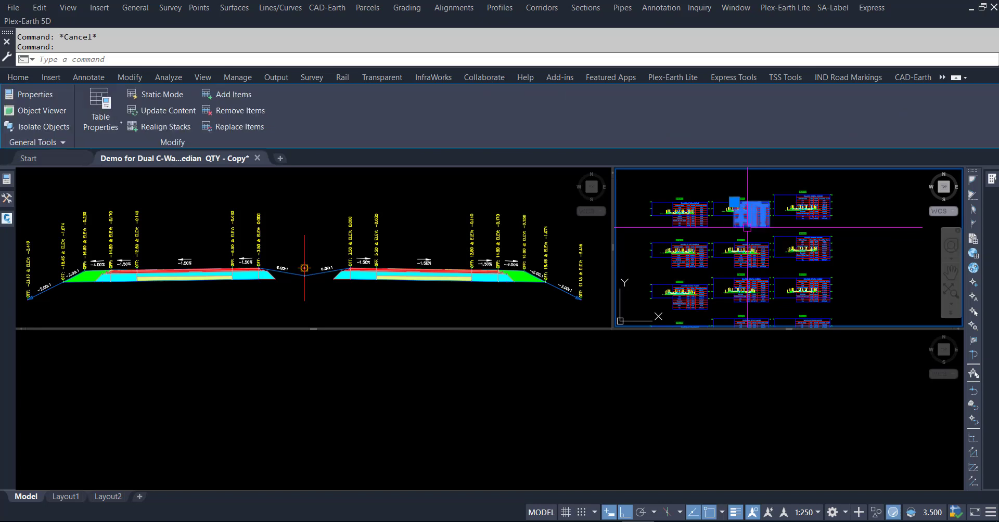
pyautogui.click(115, 130)
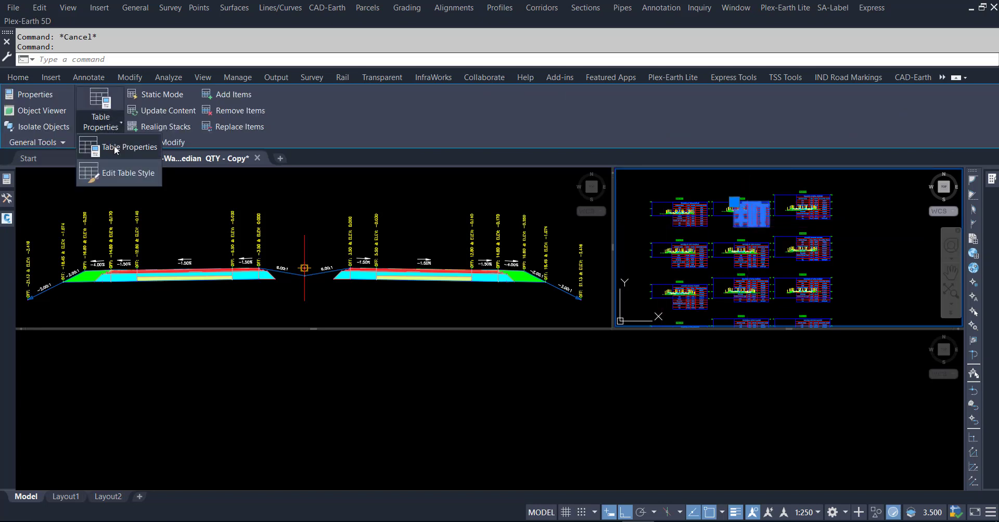
pyautogui.click(115, 149)
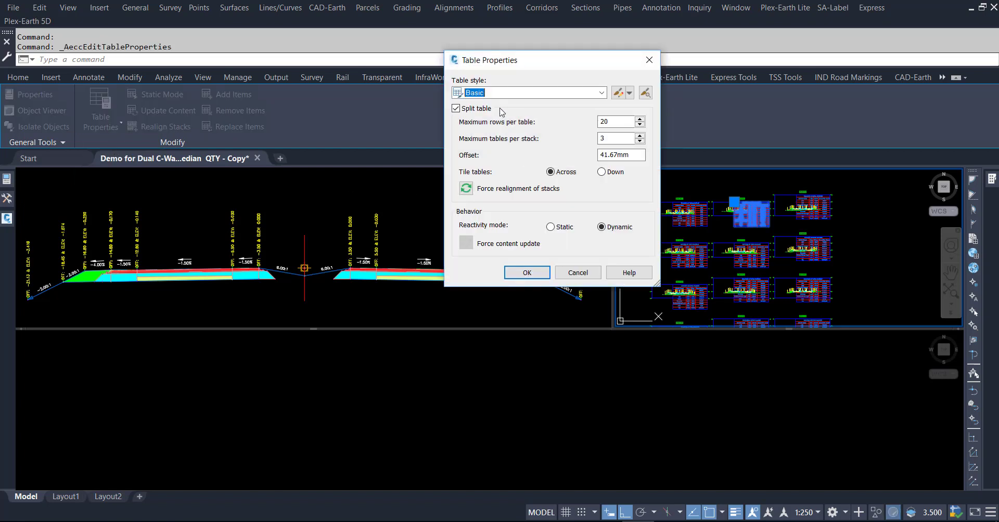
pyautogui.click(602, 94)
pyautogui.click(629, 93)
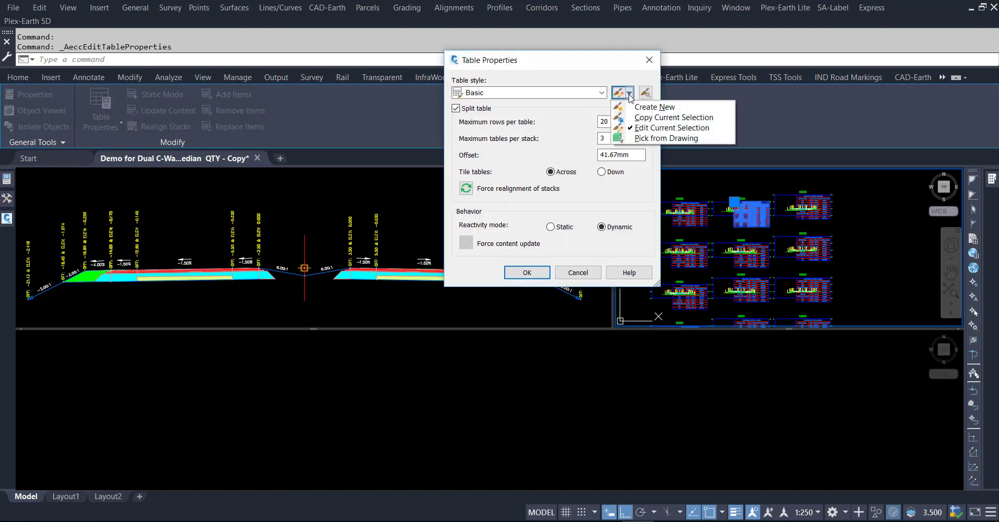
pyautogui.click(652, 118)
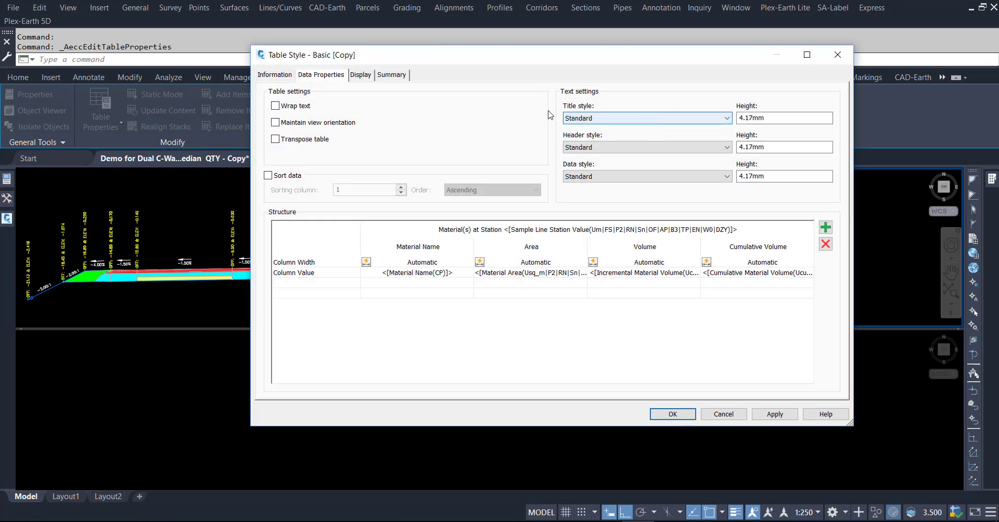
# Step: Rename the copied table style to 'Demo Table'
pyautogui.click(281, 77)
pyautogui.moveTo(319, 104); pyautogui.dragTo(181, 93)
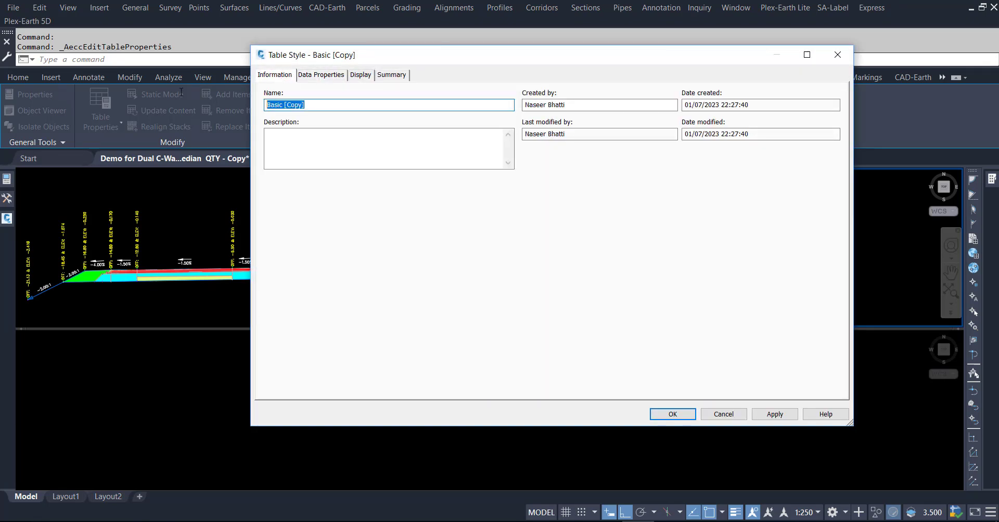
pyautogui.write('Demo Table')
# Step: Set the title, header and data text heights to 1.25mm, keeping Standard title text style
pyautogui.click(306, 77)
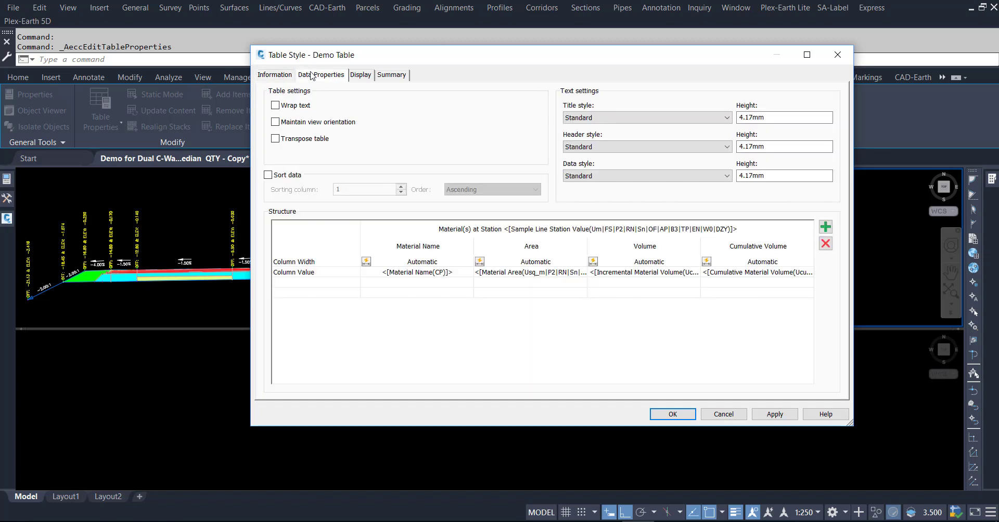
pyautogui.click(780, 117)
pyautogui.hotkey('ctrl', 'a')
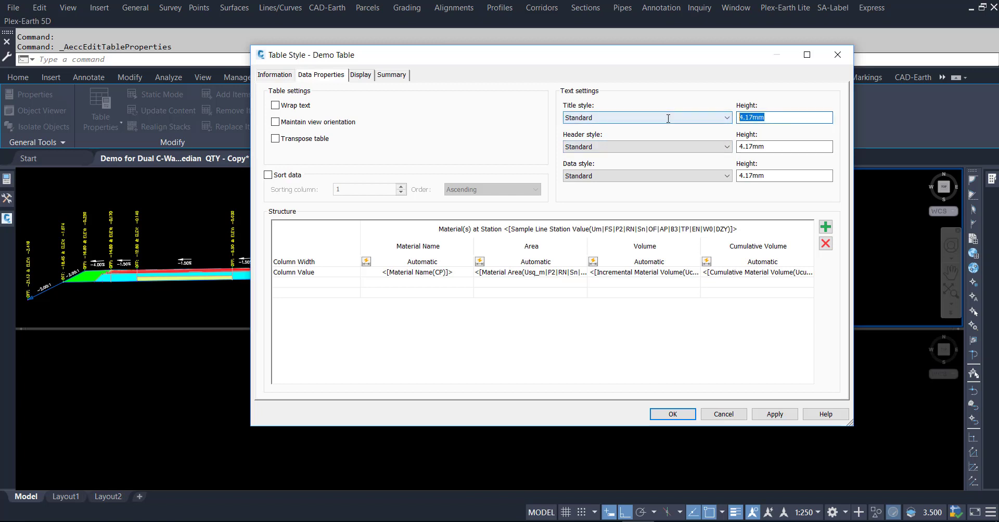
pyautogui.write('1.25')
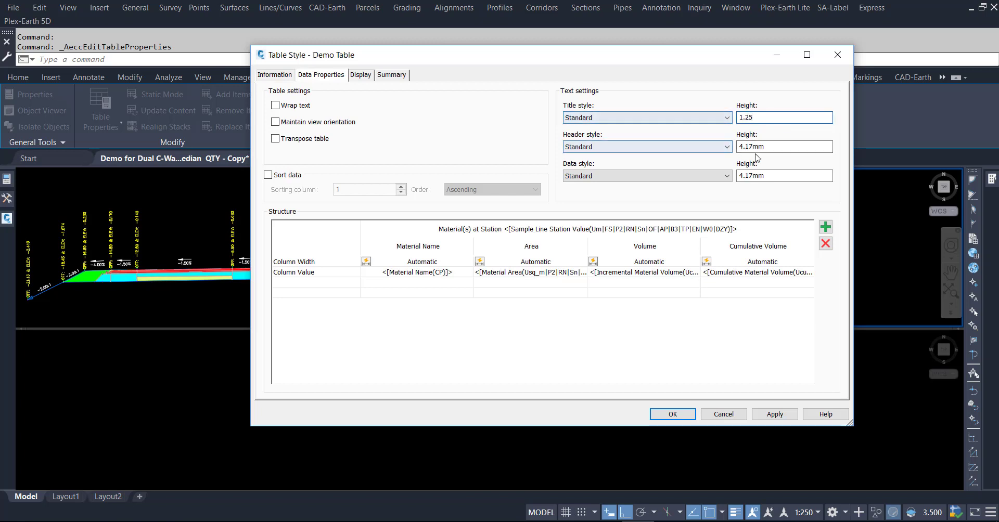
pyautogui.doubleClick(762, 147)
pyautogui.write('1.25')
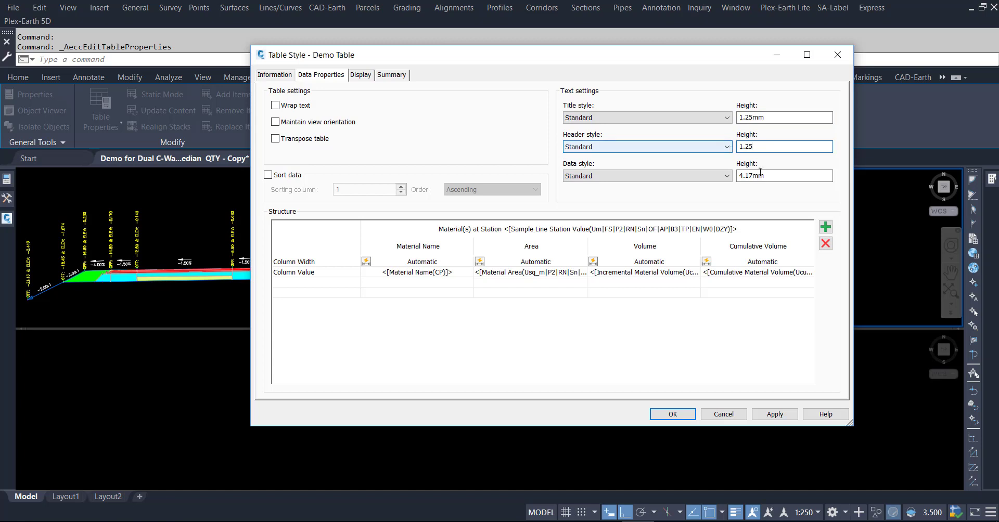
pyautogui.doubleClick(760, 174)
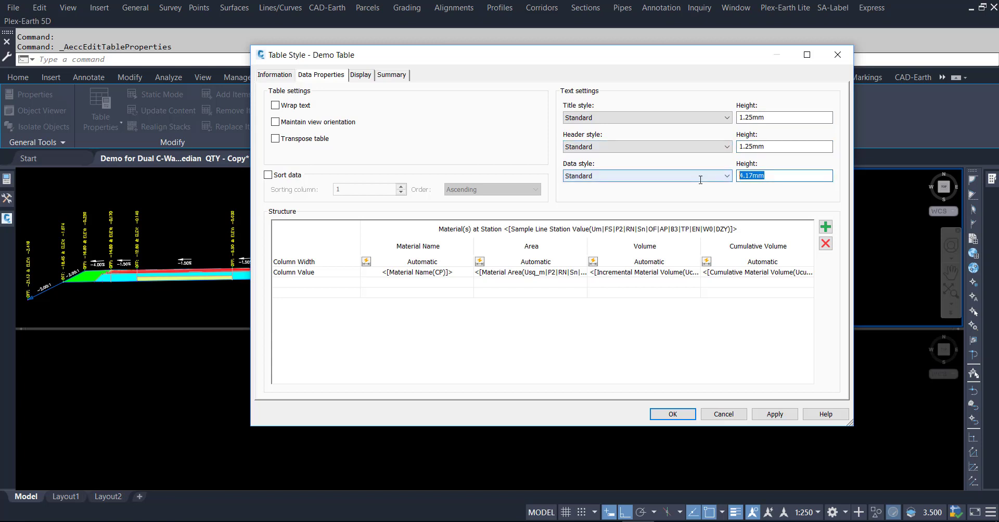
pyautogui.write('1.25')
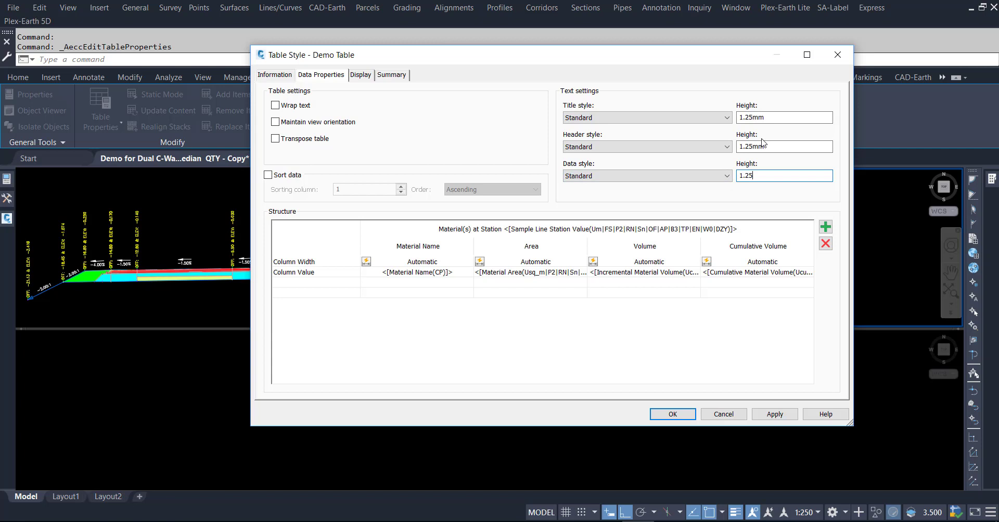
pyautogui.moveTo(612, 59); pyautogui.dragTo(504, 31)
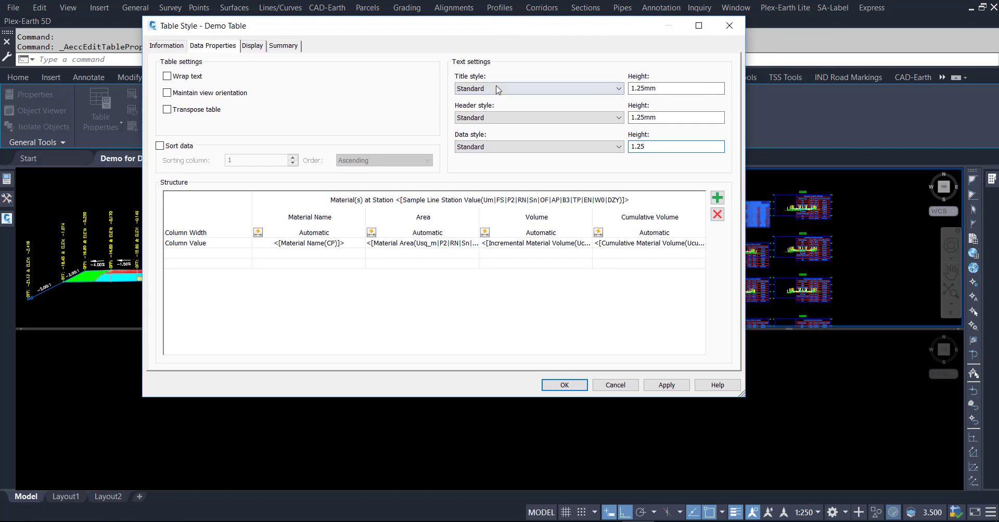
pyautogui.click(468, 93)
pyautogui.click(468, 129)
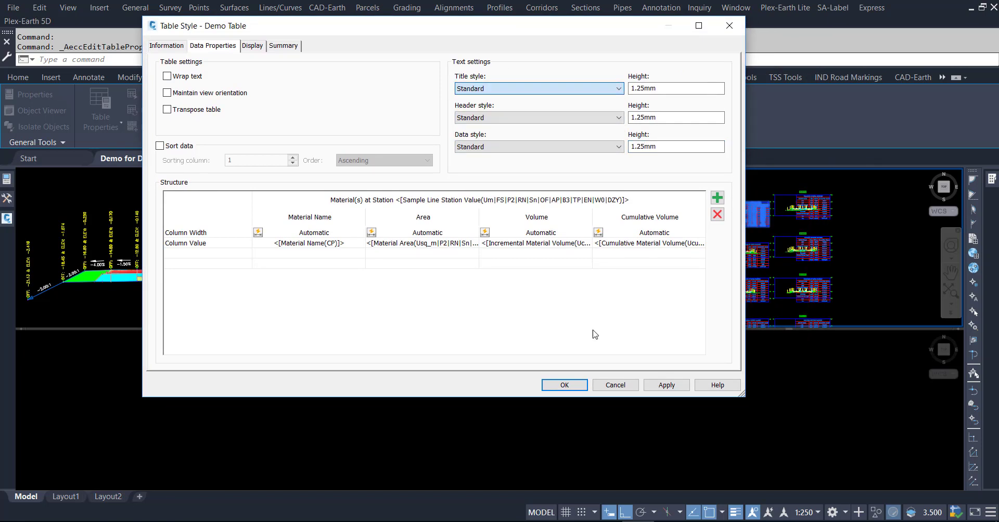
# Step: Save Demo Table, apply it to the volume table, then select a section view
pyautogui.click(665, 385)
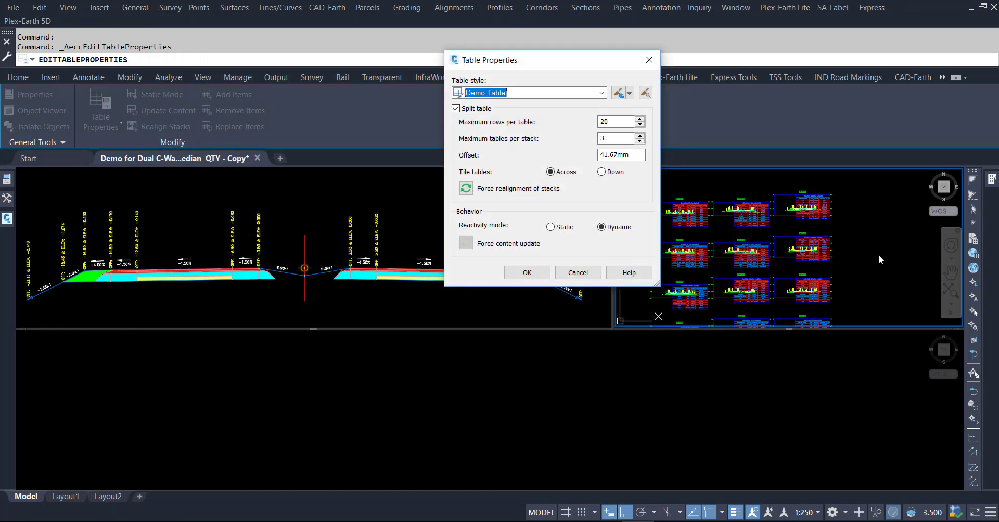
pyautogui.click(527, 272)
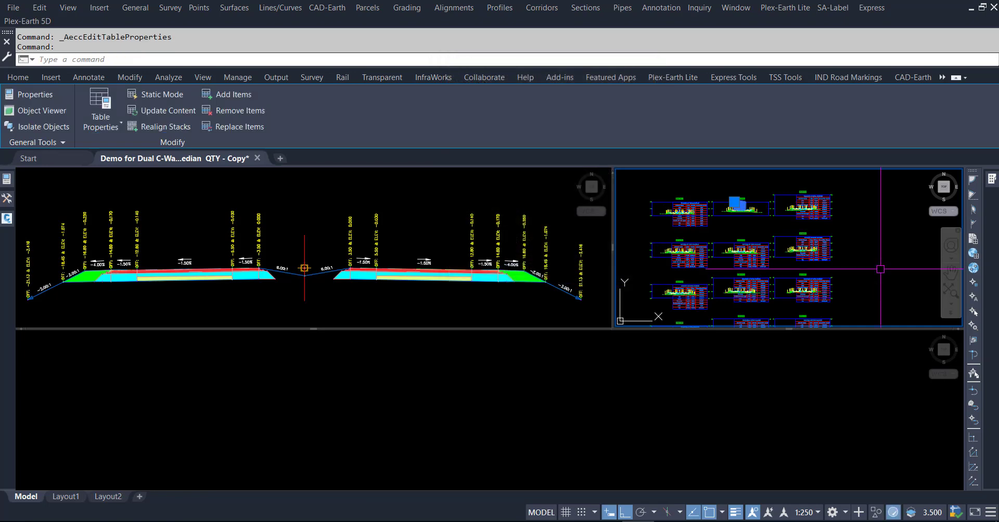
pyautogui.press('Escape')
pyautogui.press('Escape')
pyautogui.scroll(3, 748, 211)
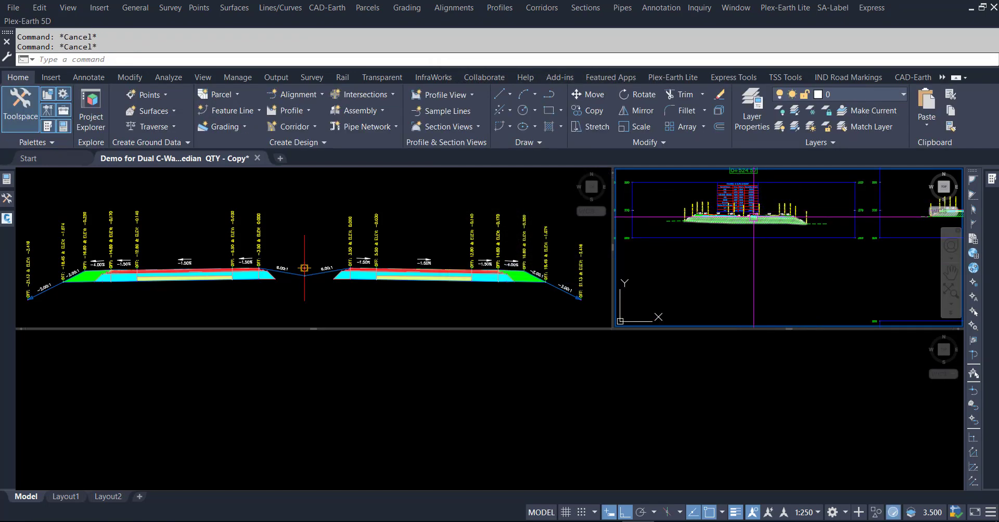
pyautogui.scroll(-5, 753, 213)
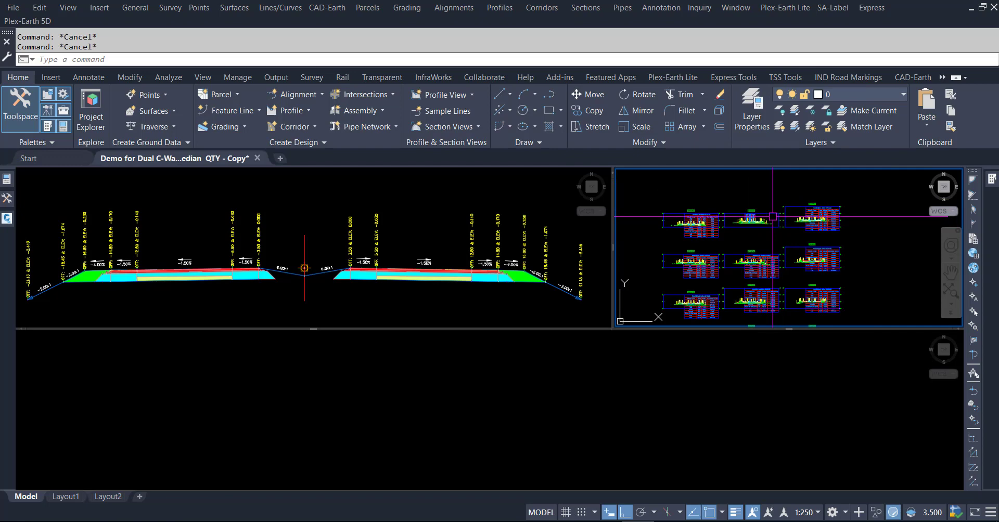
pyautogui.click(773, 214)
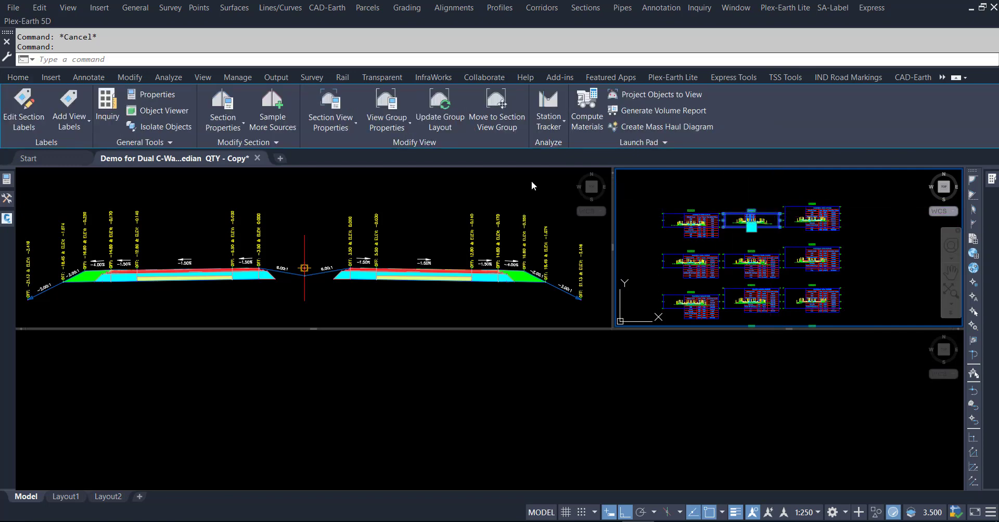
# Step: Open the group's Change Volume Tables dialog and remove the existing volume table
pyautogui.click(398, 106)
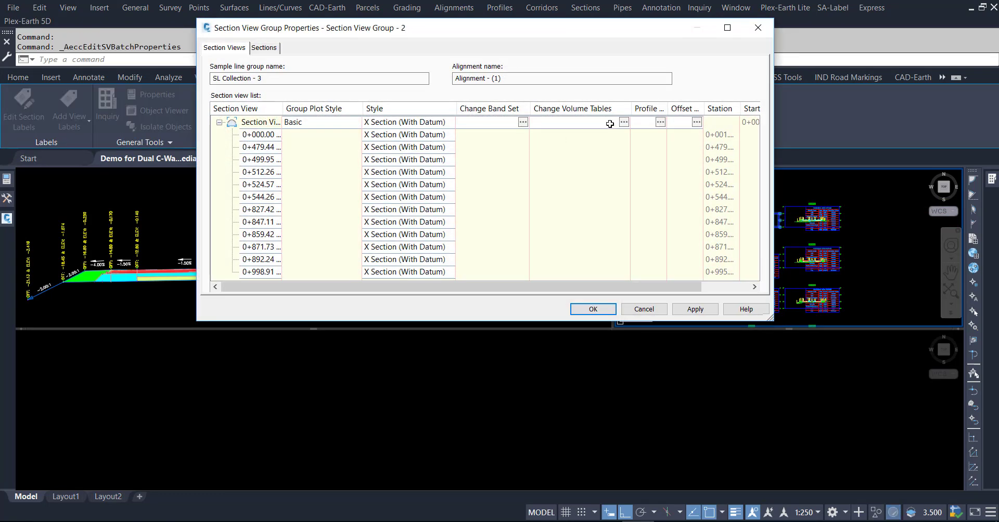
pyautogui.click(623, 122)
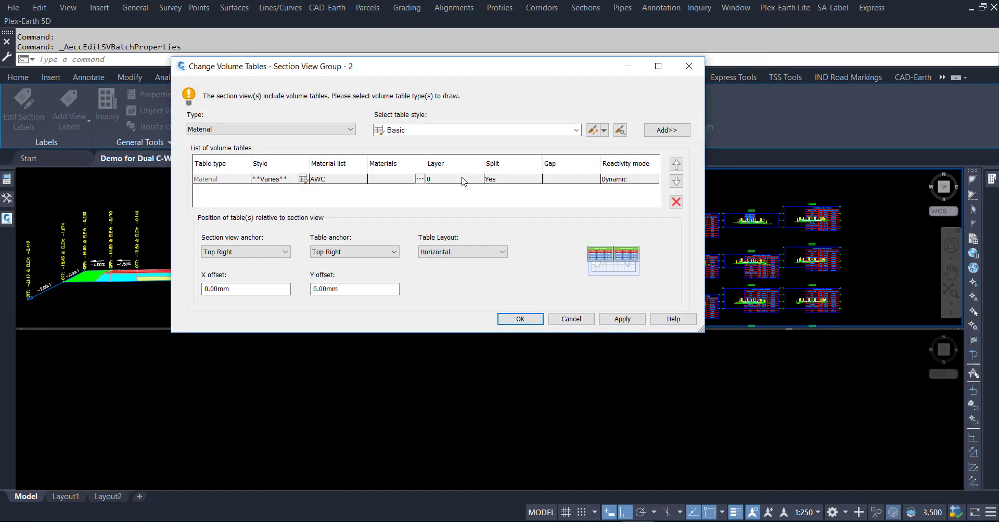
pyautogui.click(463, 180)
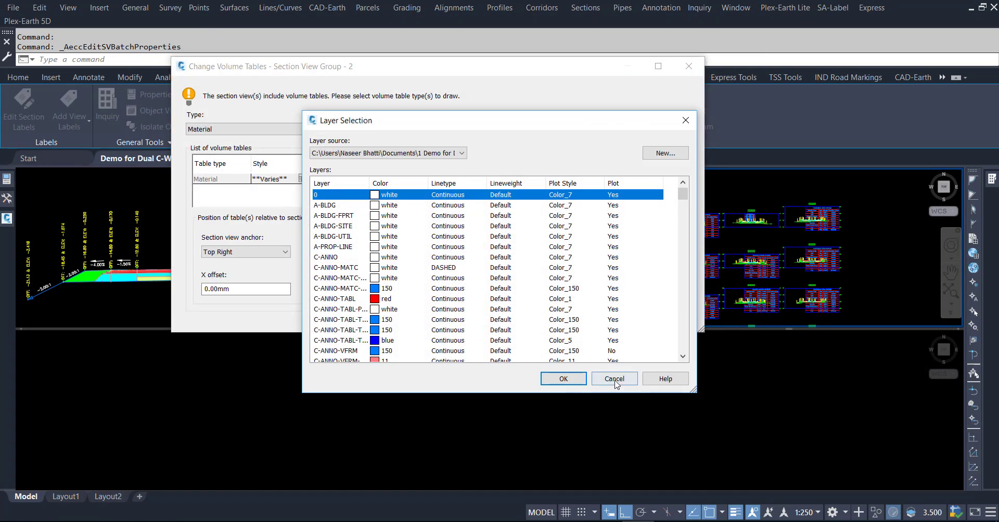
pyautogui.click(614, 378)
pyautogui.click(676, 201)
pyautogui.click(623, 319)
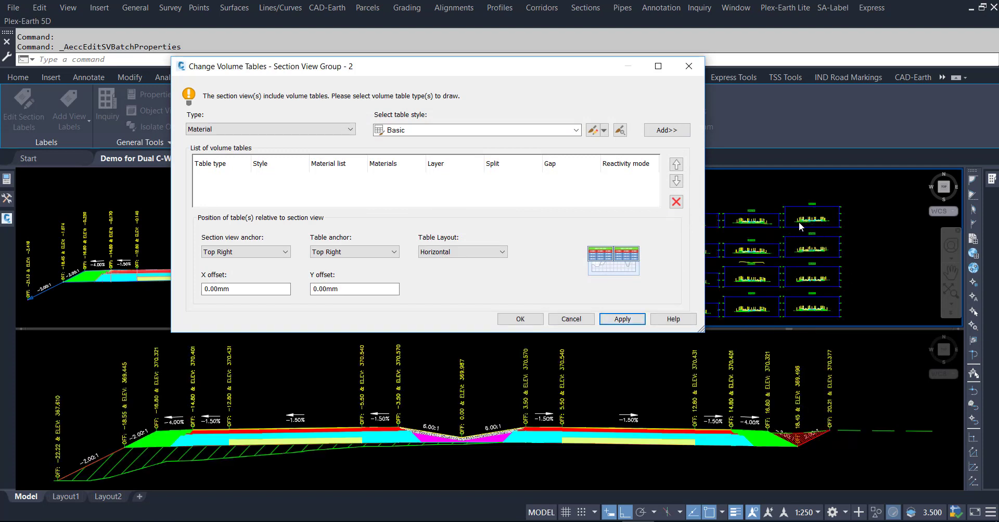
# Step: Add a Demo Table material volume table for the AWC list, apply it, and close the dialogs
pyautogui.click(576, 130)
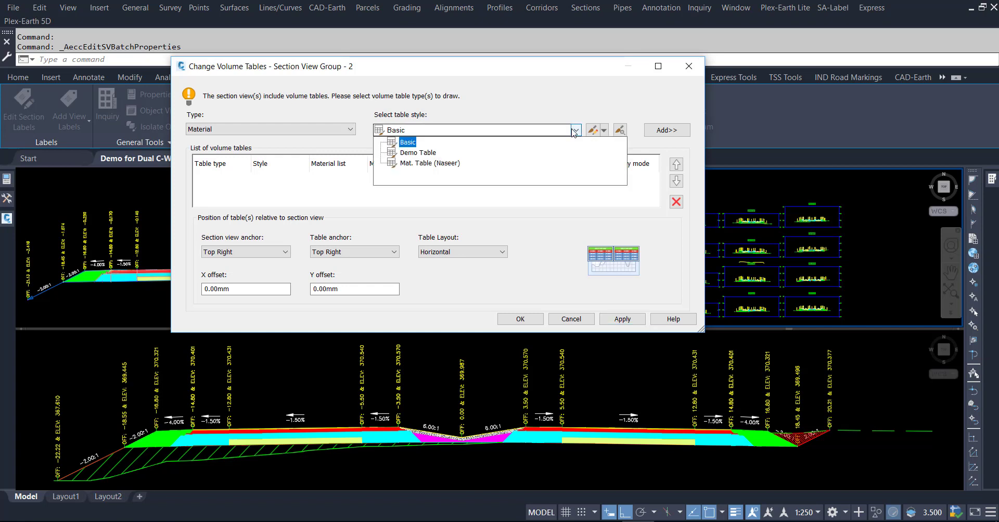
pyautogui.click(434, 154)
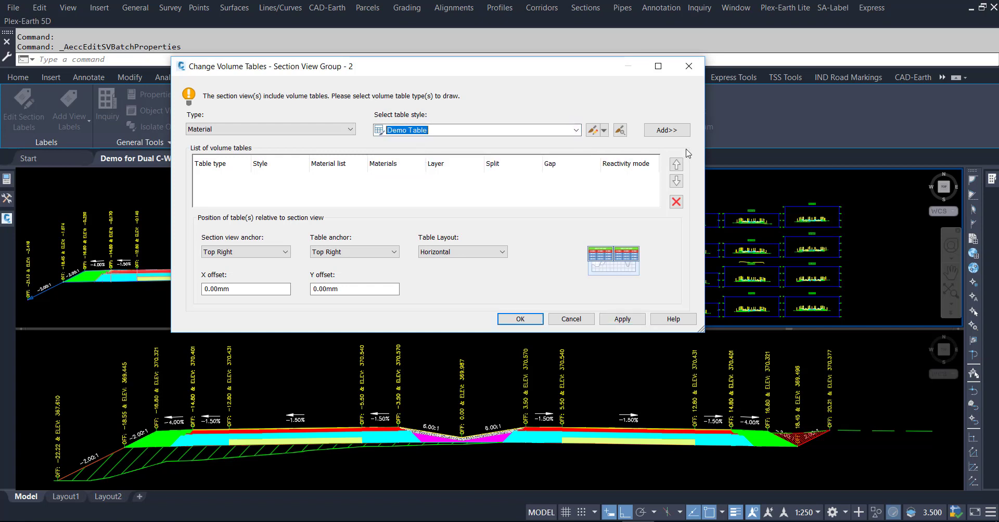
pyautogui.click(666, 130)
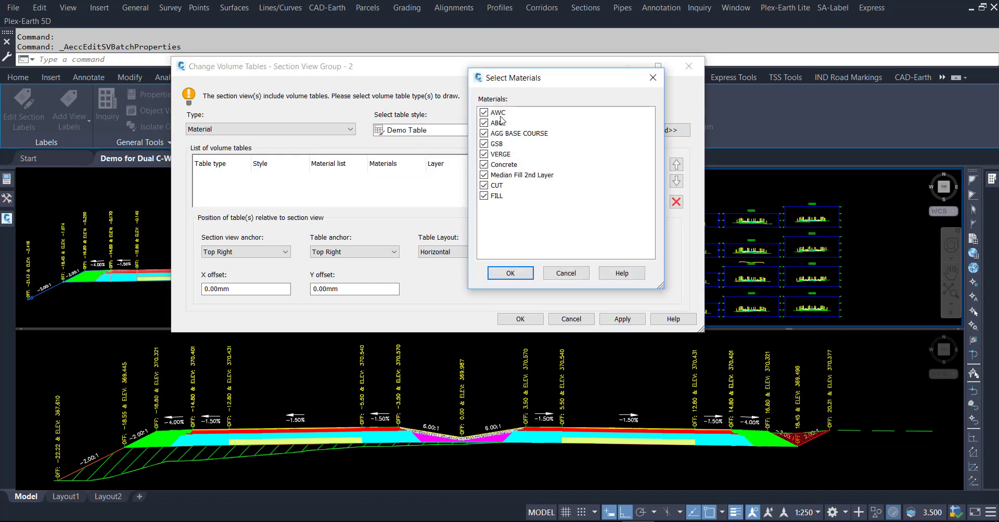
pyautogui.click(497, 270)
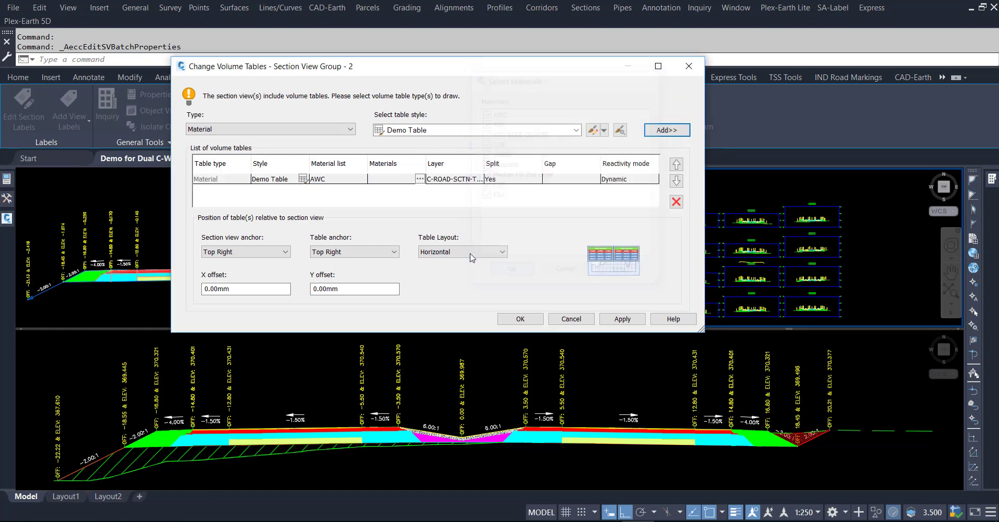
pyautogui.click(620, 320)
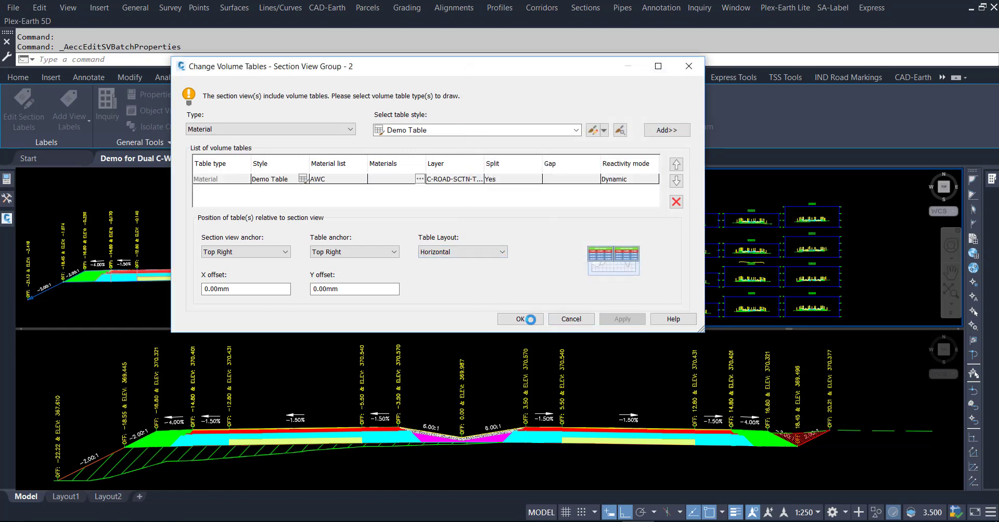
pyautogui.click(528, 319)
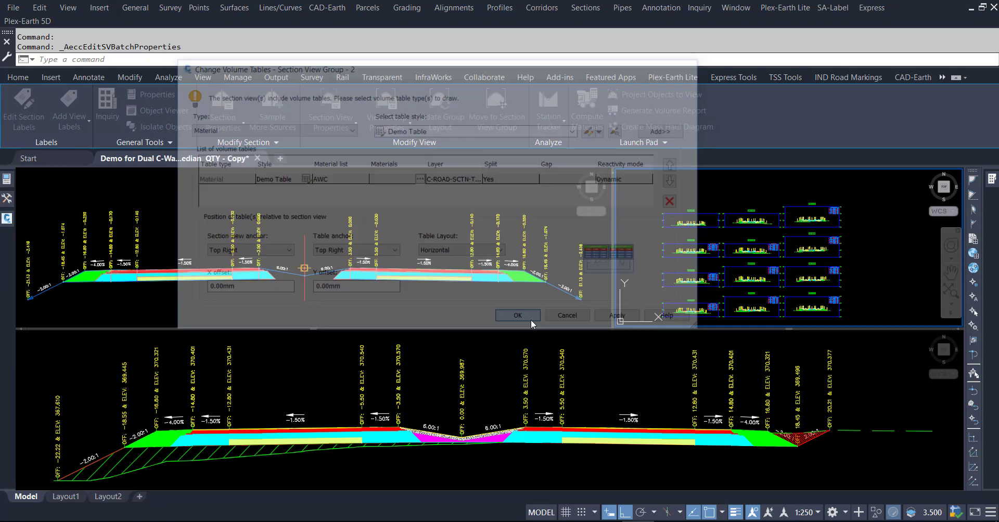
pyautogui.press('Return')
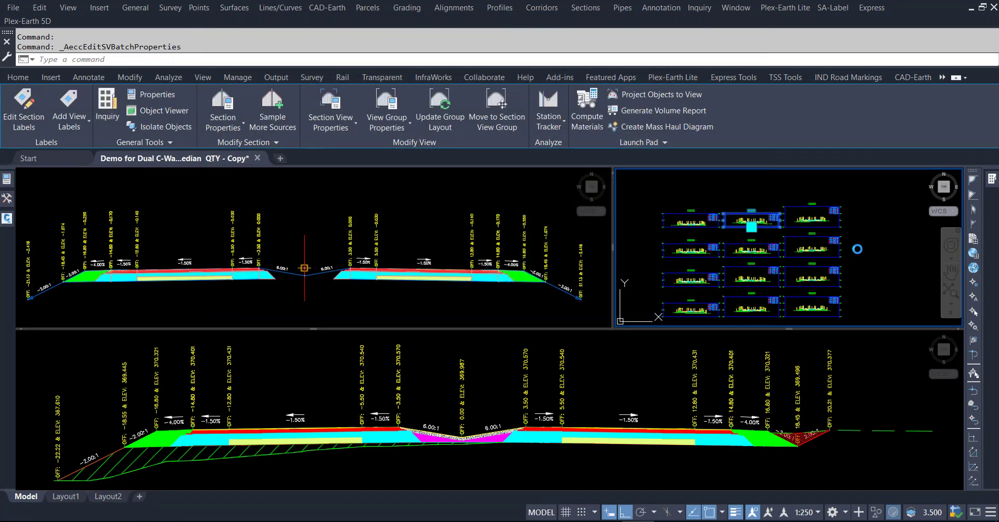
pyautogui.press('Escape')
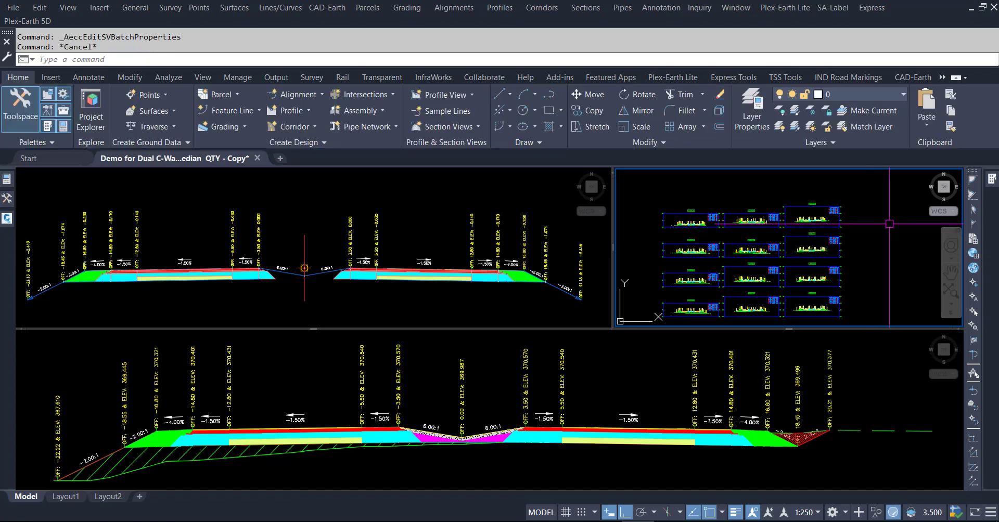
pyautogui.press('Escape')
pyautogui.scroll(3, 786, 276)
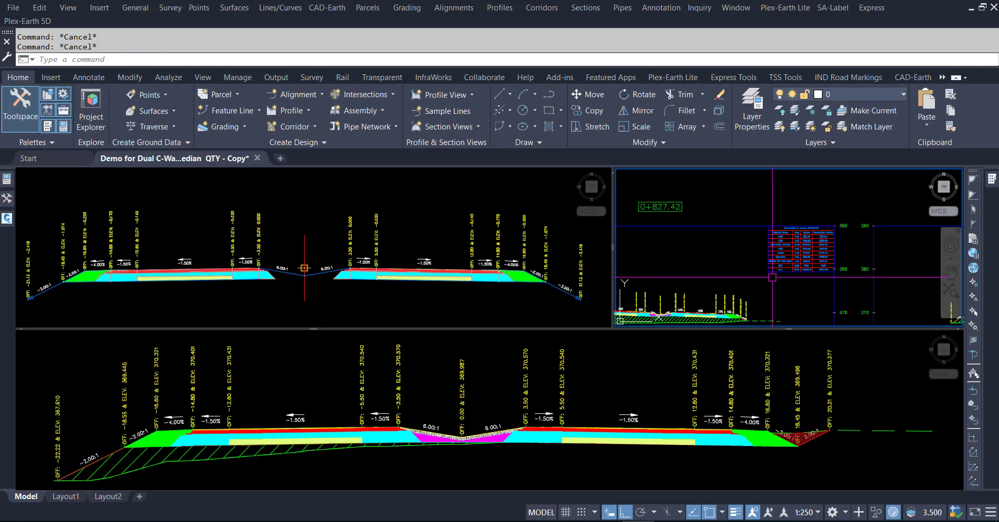
pyautogui.scroll(2, 782, 247)
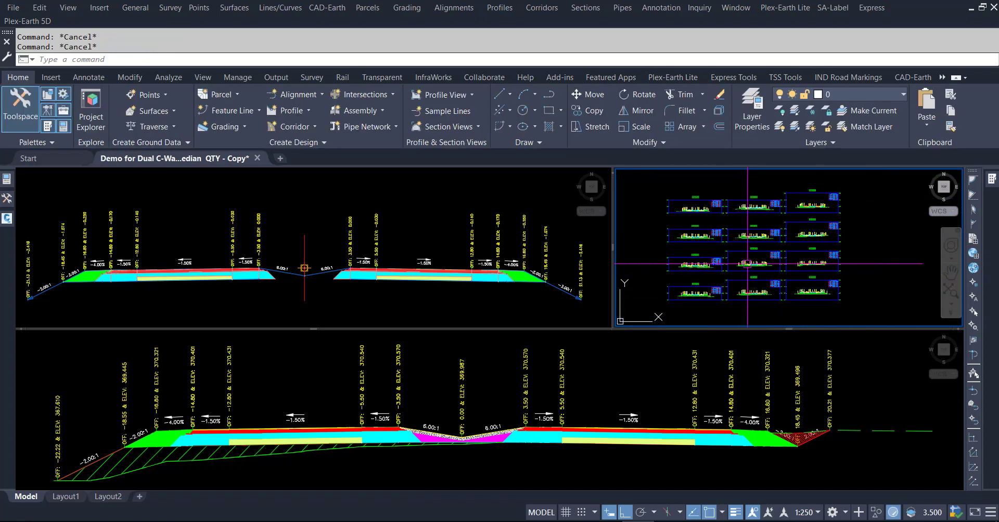
pyautogui.scroll(3, 738, 264)
pyautogui.scroll(-2, 738, 264)
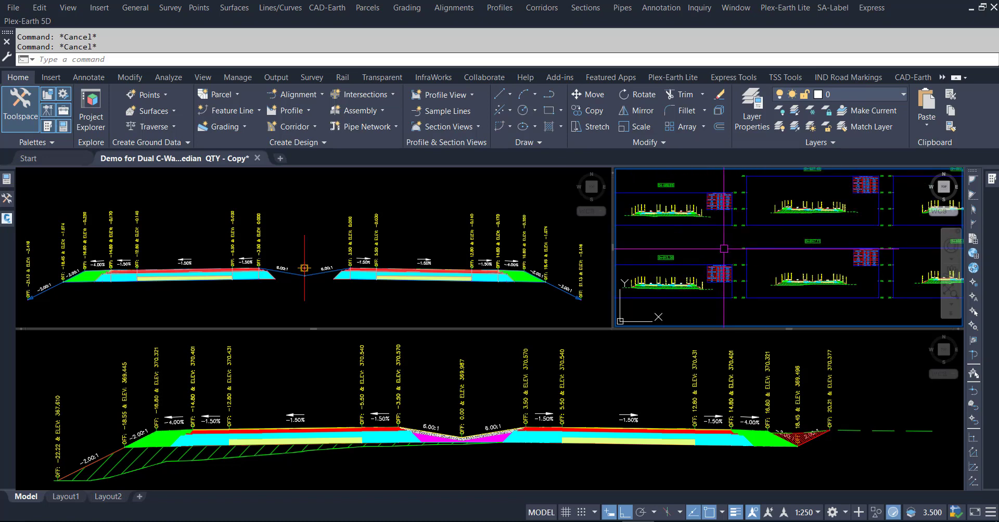
pyautogui.scroll(-3, 724, 248)
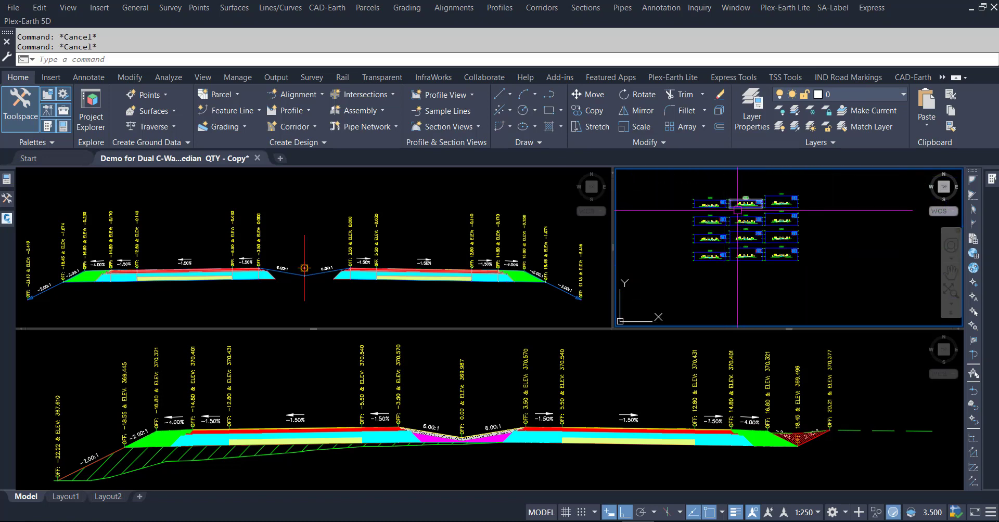
pyautogui.scroll(2, 728, 244)
pyautogui.scroll(4, 747, 227)
pyautogui.scroll(2, 747, 226)
pyautogui.click(747, 227)
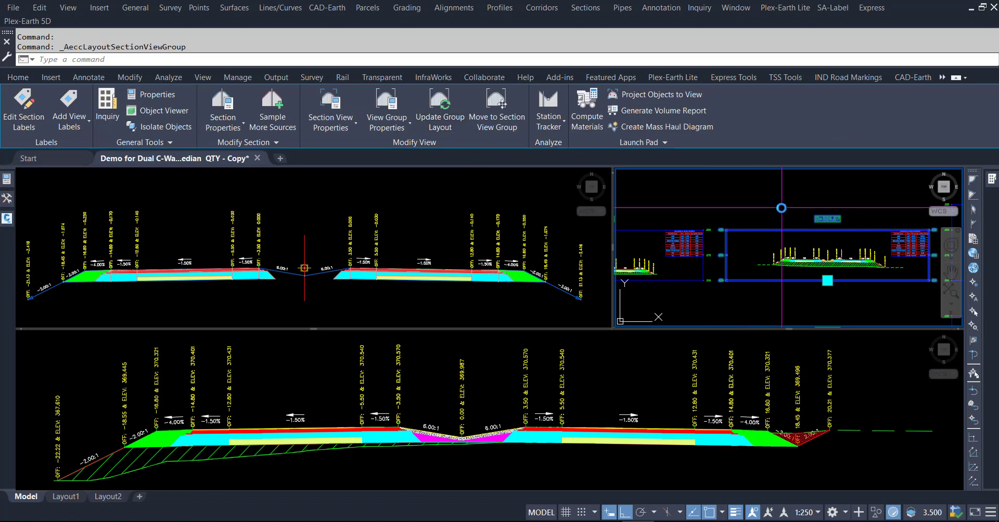
pyautogui.scroll(-5, 765, 207)
pyautogui.scroll(2, 816, 285)
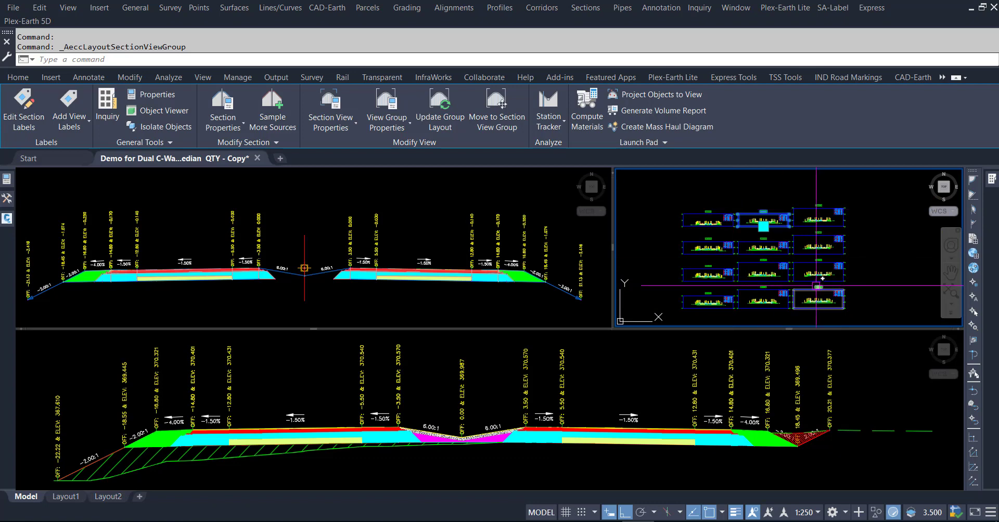
# Step: Clear the selection and zoom in on a material quantity table
pyautogui.press('Escape')
pyautogui.press('Escape')
pyautogui.scroll(3, 796, 270)
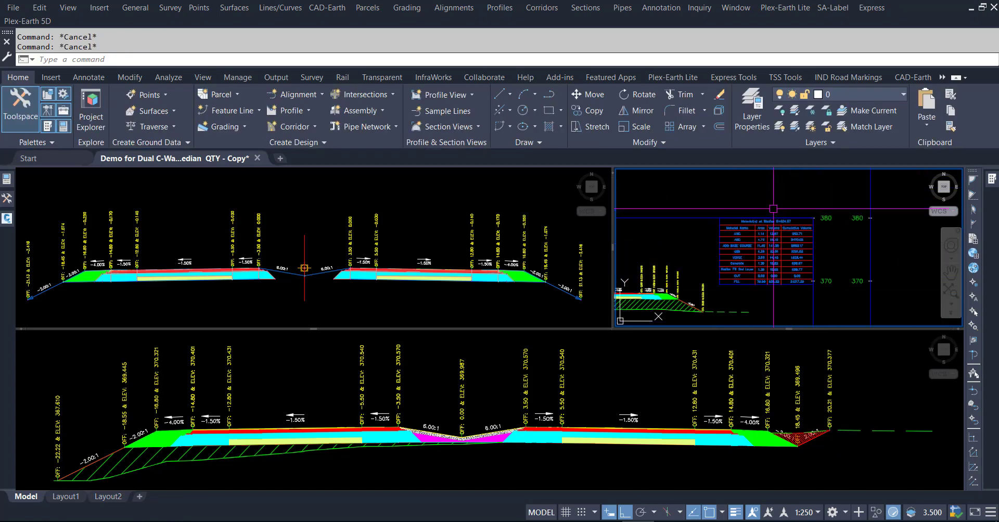
pyautogui.scroll(2, 796, 255)
pyautogui.scroll(2, 799, 250)
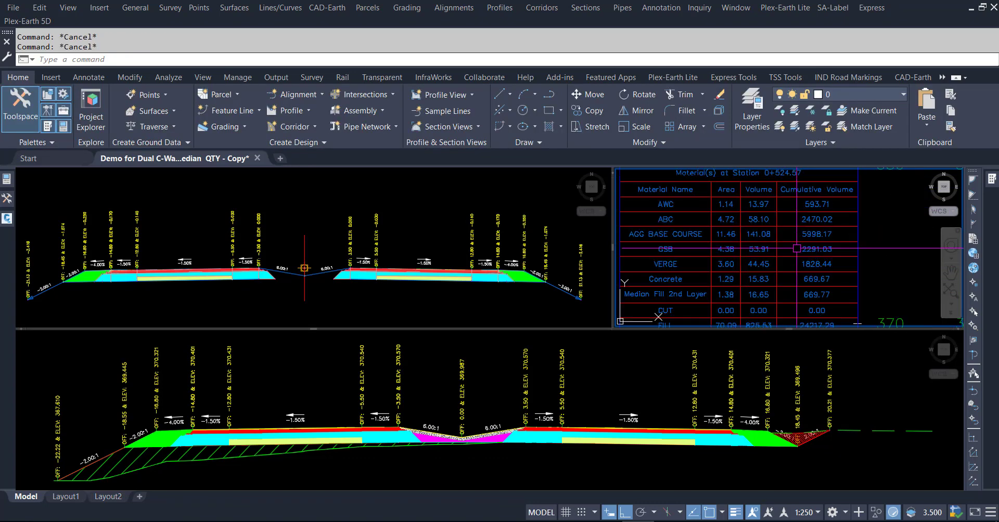
pyautogui.scroll(2, 801, 247)
pyautogui.moveTo(800, 246); pyautogui.dragTo(814, 256, button='middle')
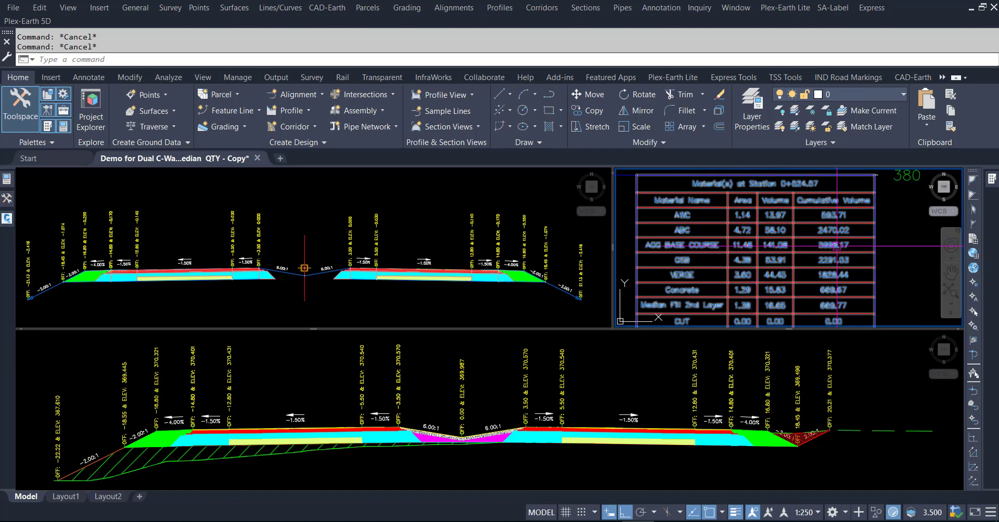
pyautogui.scroll(1, 819, 258)
pyautogui.scroll(1, 856, 251)
pyautogui.scroll(-1, 858, 251)
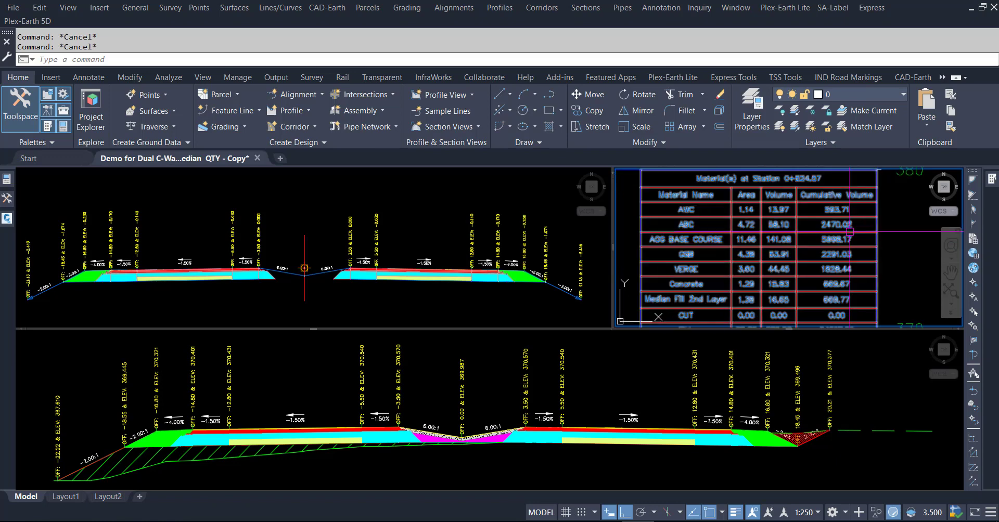
pyautogui.scroll(1, 745, 218)
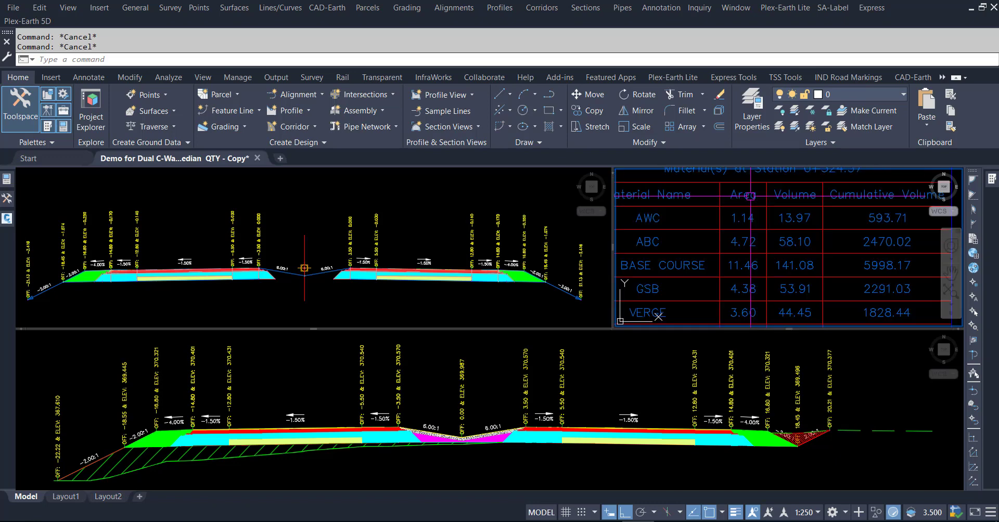
pyautogui.scroll(-1, 760, 223)
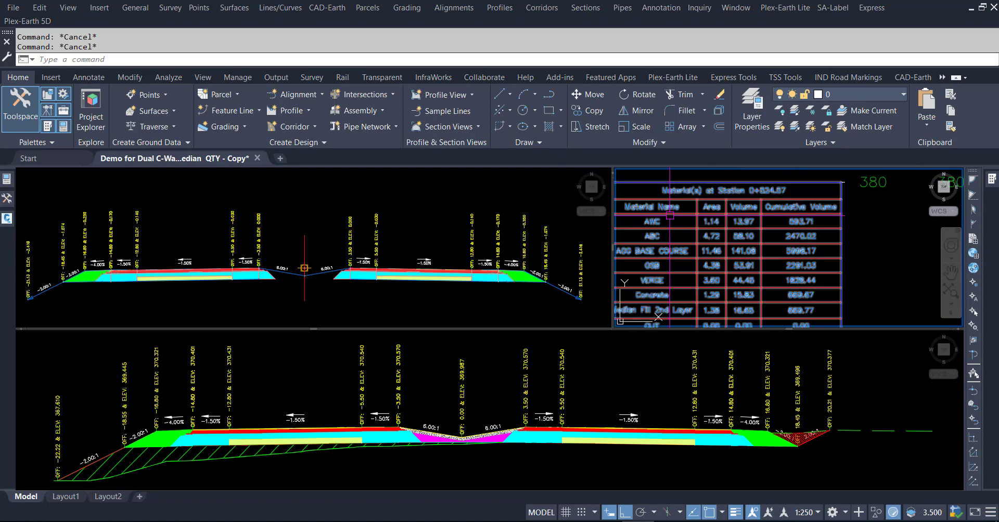
pyautogui.scroll(-1, 664, 206)
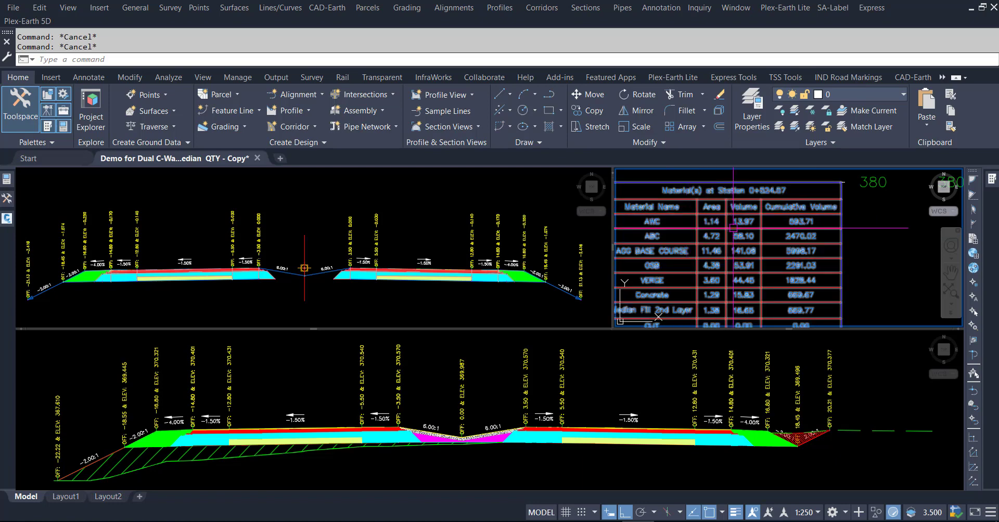
pyautogui.scroll(1, 724, 228)
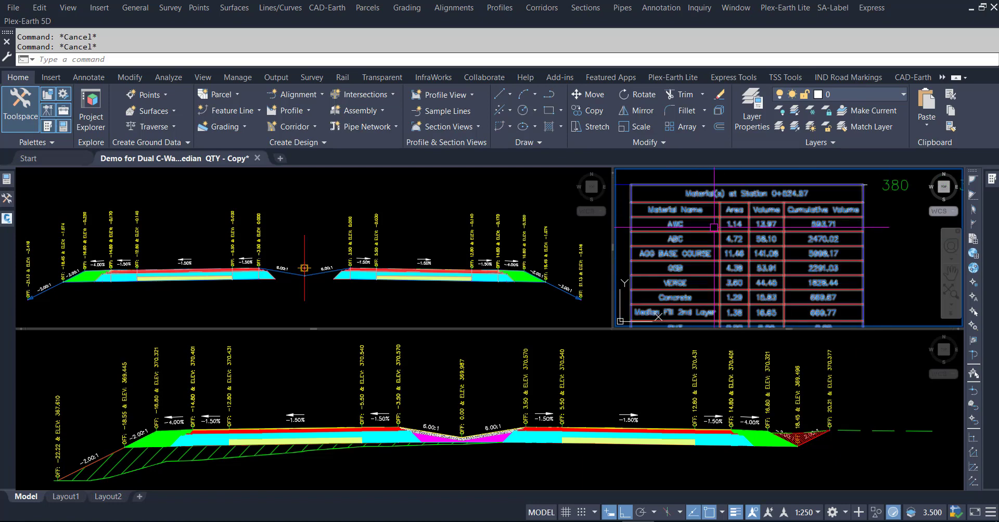
pyautogui.scroll(-1, 714, 228)
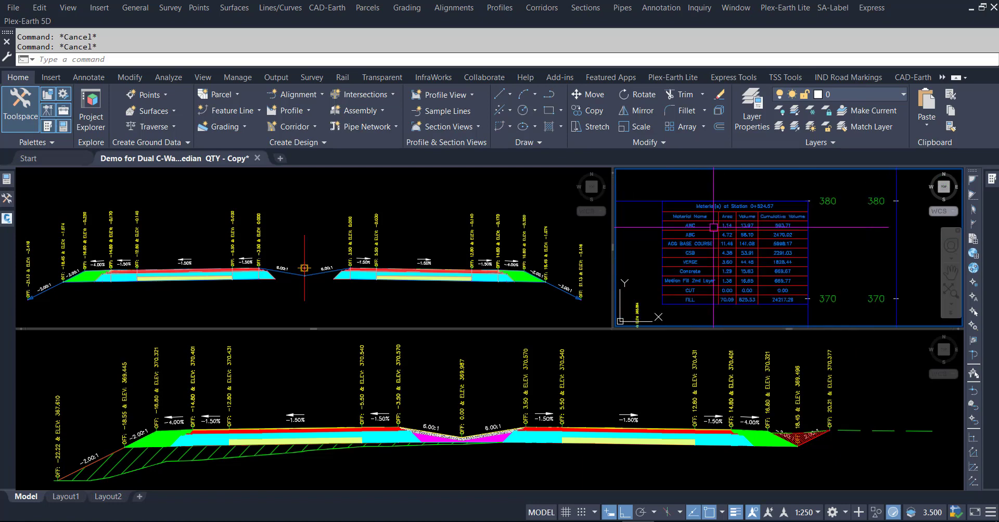
# Step: Select the quantity table and open its Demo Table style via Edit Table Style
pyautogui.click(667, 212)
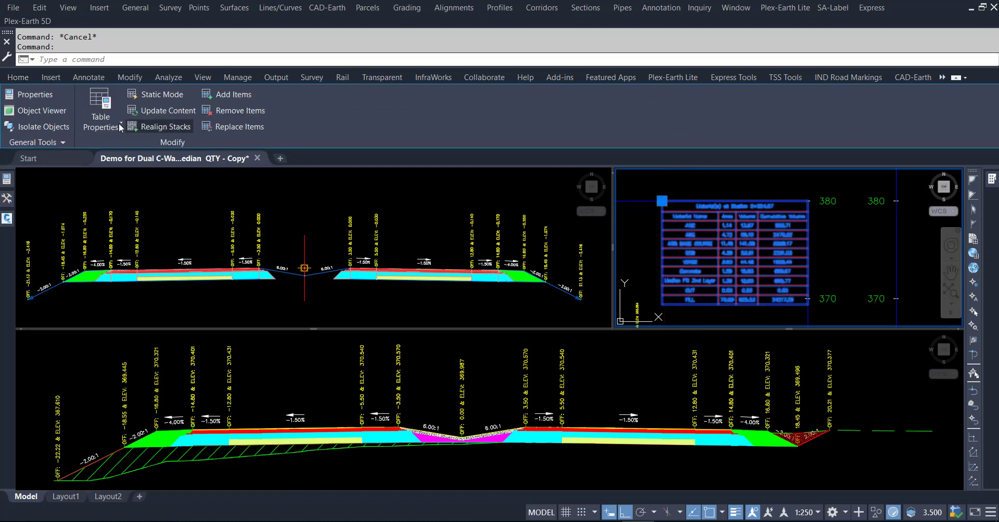
pyautogui.click(119, 125)
pyautogui.click(115, 172)
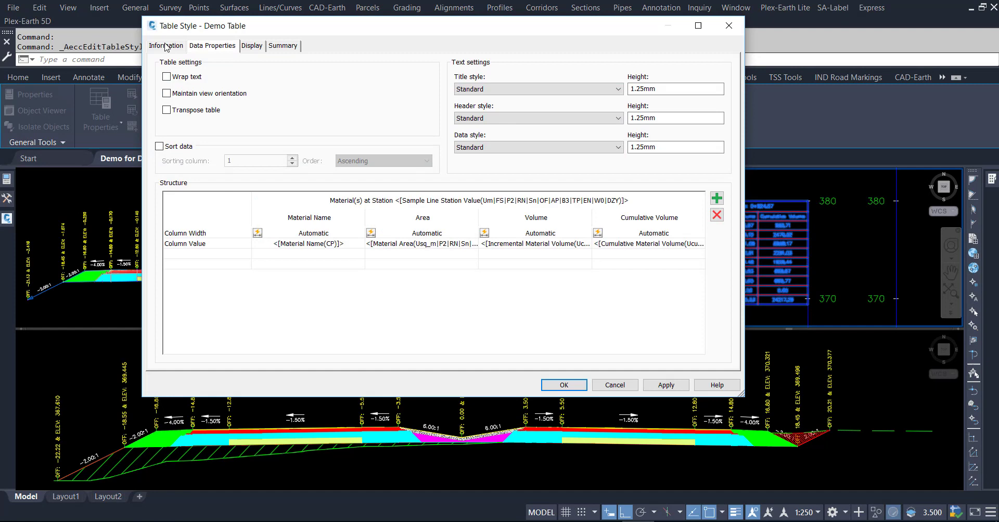
# Step: Open the Demo Table style's Area column header text, tidy it and color it yellow
pyautogui.click(166, 46)
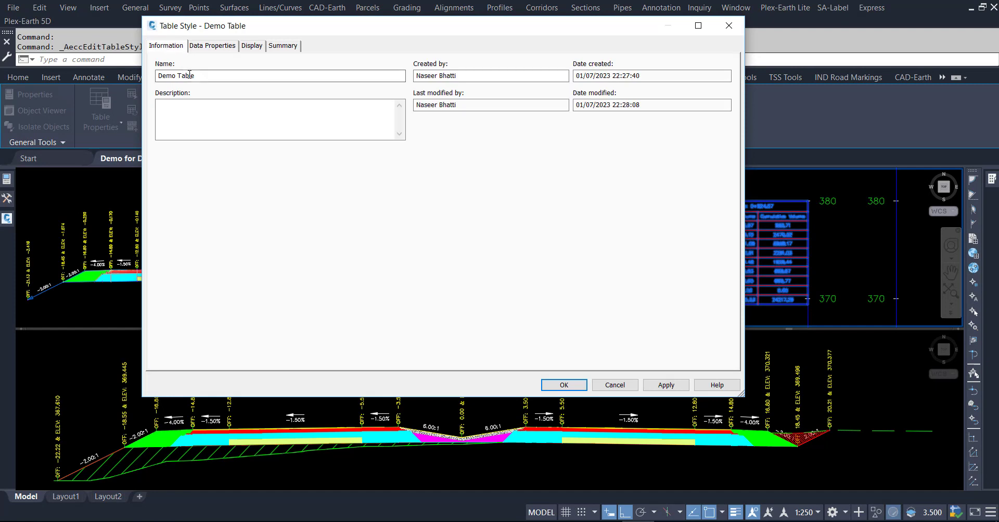
pyautogui.click(222, 49)
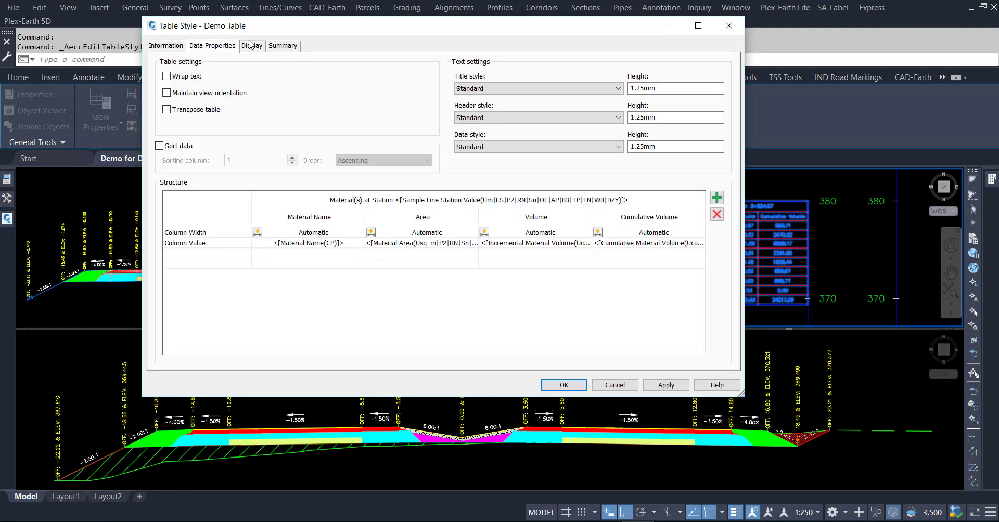
pyautogui.click(436, 217)
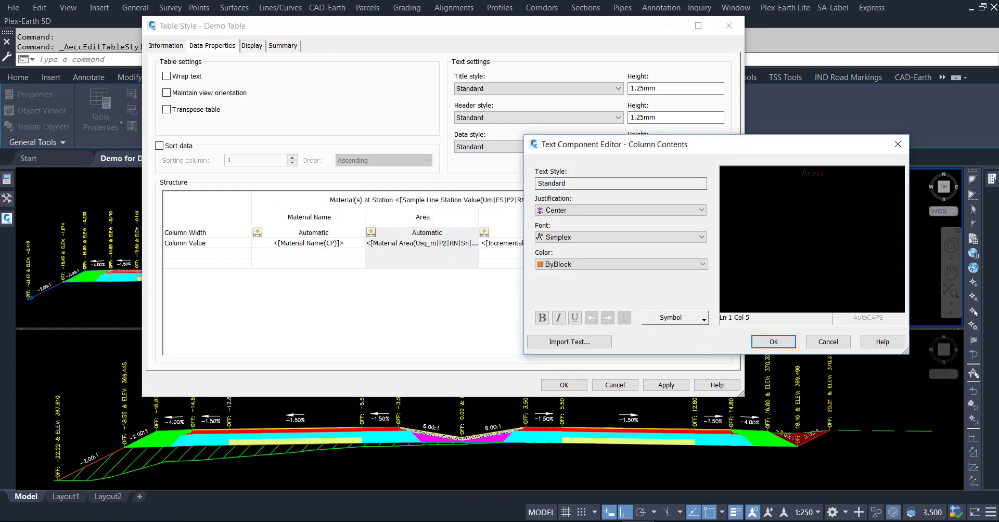
pyautogui.write('(m')
pyautogui.write(')')
pyautogui.press('Left')
pyautogui.press('Left')
pyautogui.press('BackSpace')
pyautogui.write('(')
pyautogui.moveTo(833, 173); pyautogui.dragTo(792, 173)
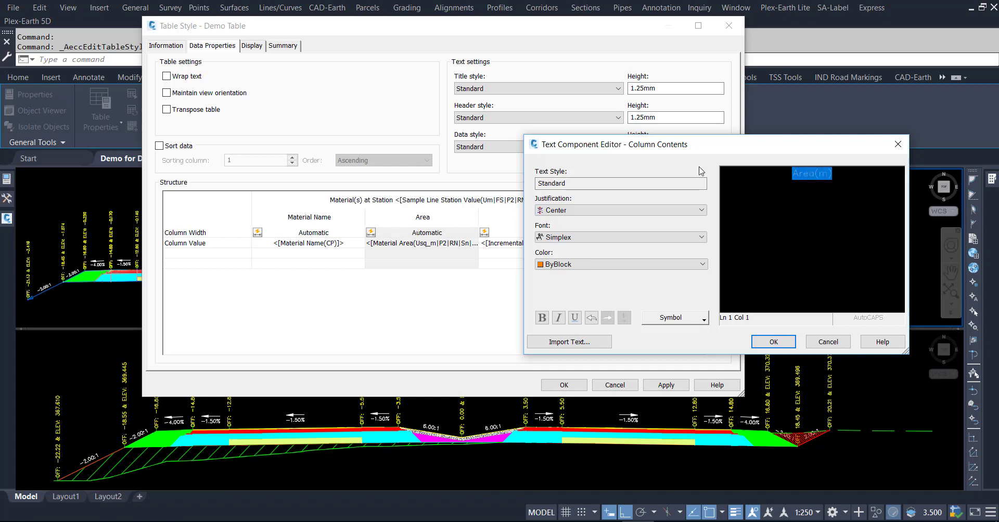
pyautogui.click(592, 264)
pyautogui.click(552, 300)
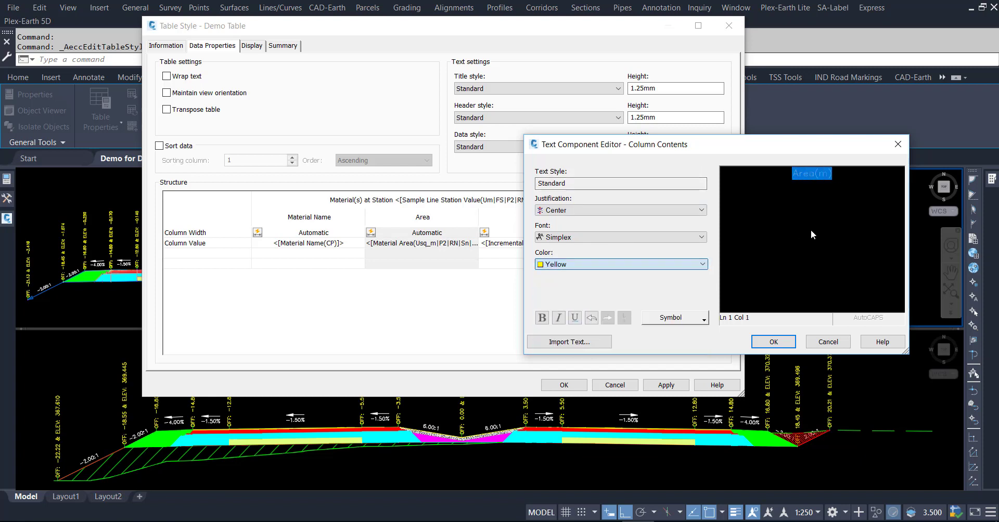
# Step: Copy the superscript two (²) character from the character map
pyautogui.click(811, 230)
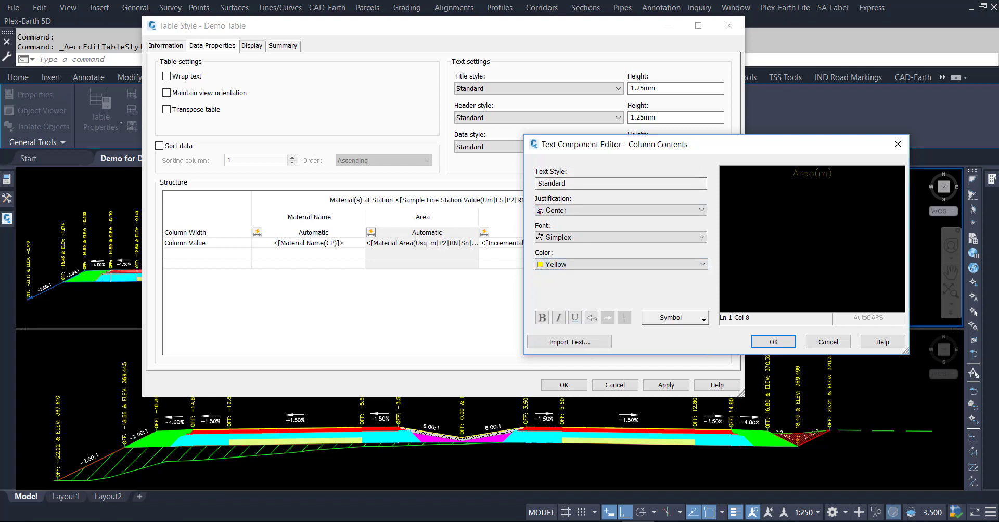
pyautogui.click(702, 320)
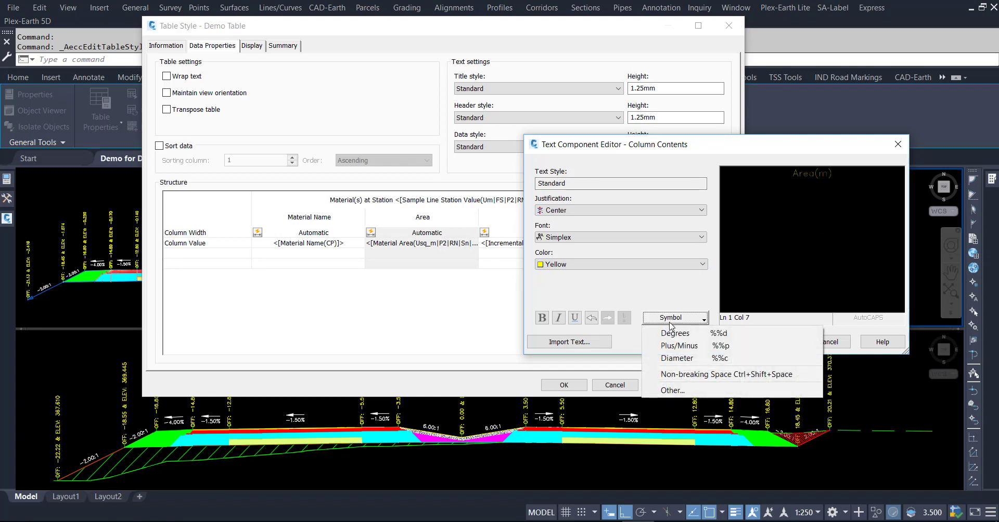
pyautogui.click(672, 390)
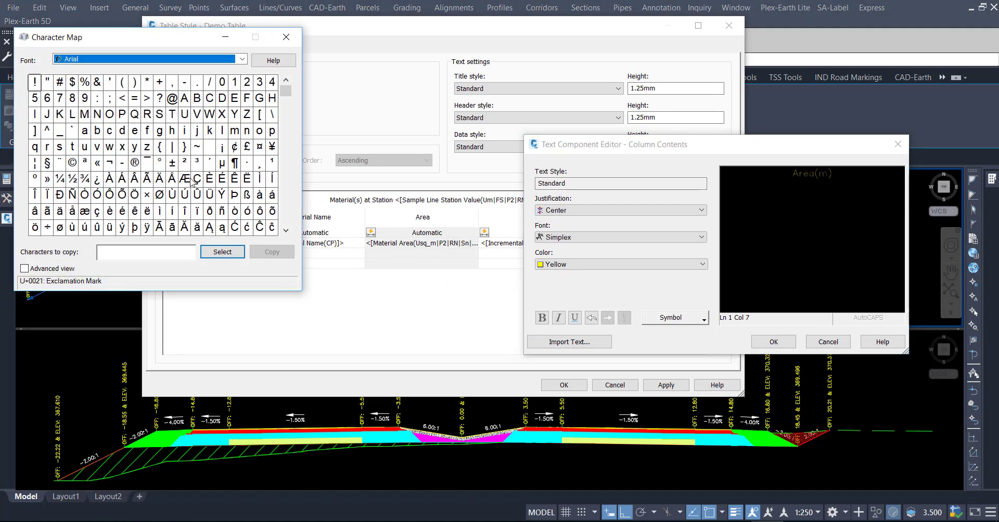
pyautogui.click(184, 168)
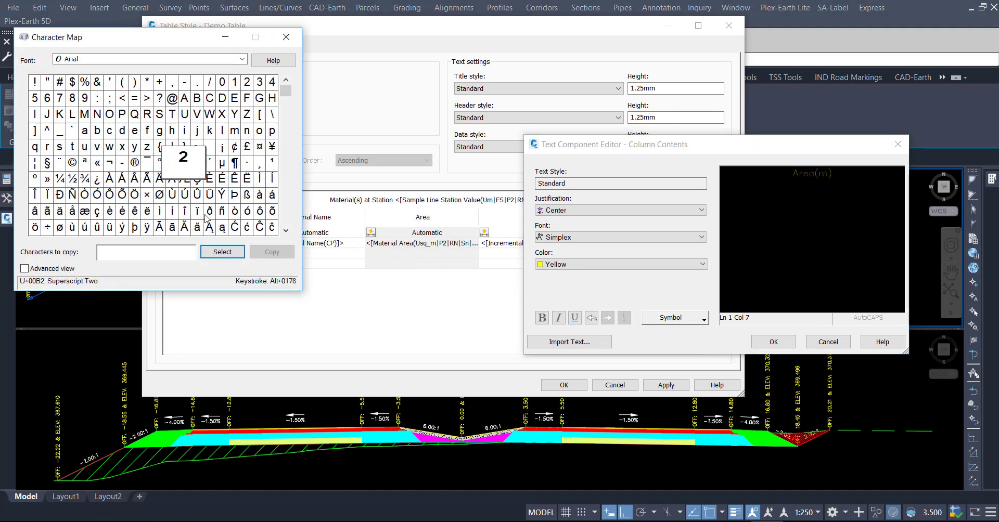
pyautogui.click(222, 252)
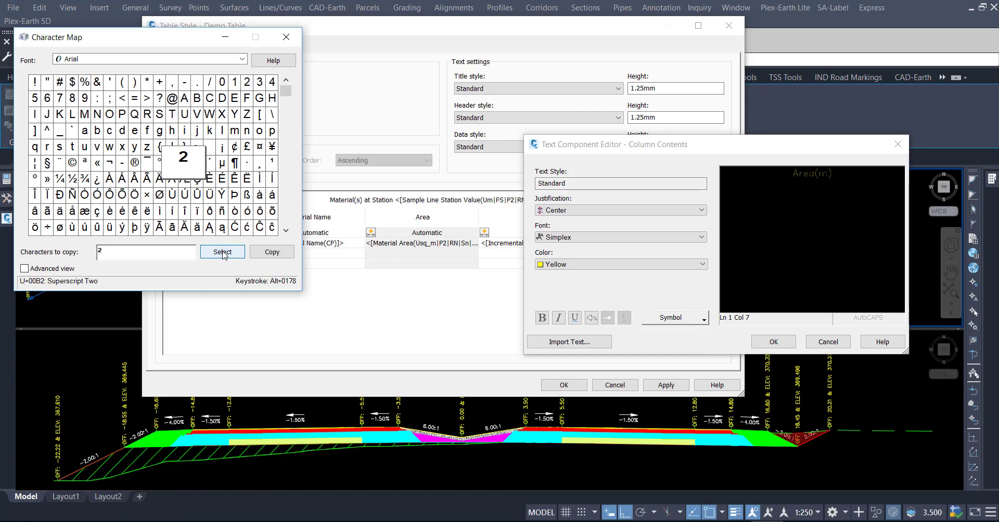
pyautogui.click(264, 255)
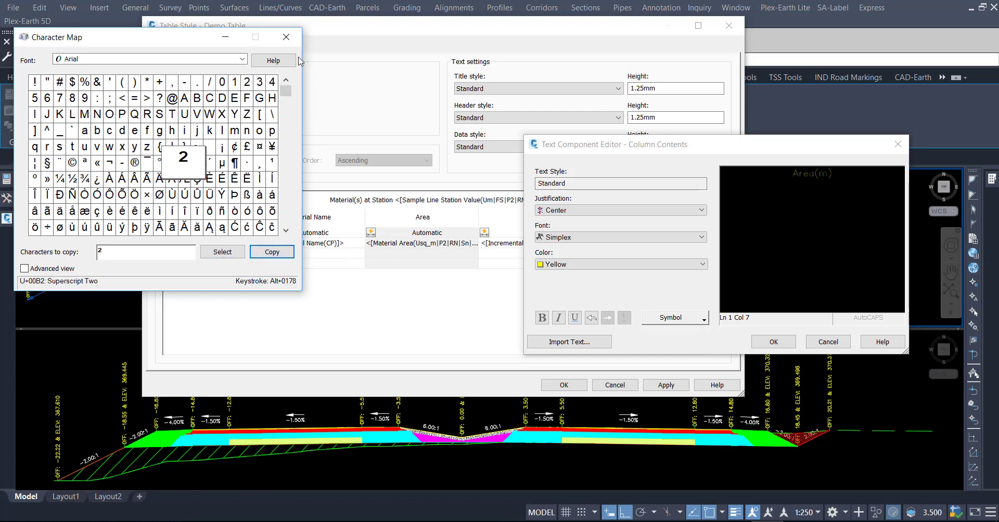
pyautogui.click(285, 36)
# Step: Paste ² after the m so the header reads Area(m²), make it yellow and confirm
pyautogui.click(829, 173)
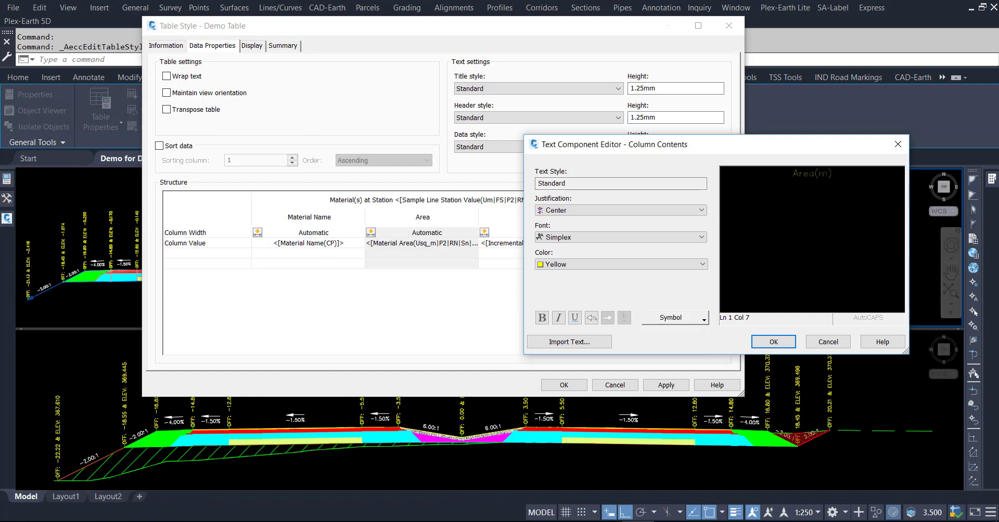
pyautogui.hotkey('ctrl', 'v')
pyautogui.press('Return')
pyautogui.press('BackSpace')
pyautogui.hotkey('ctrl', 'a')
pyautogui.click(597, 264)
pyautogui.click(573, 300)
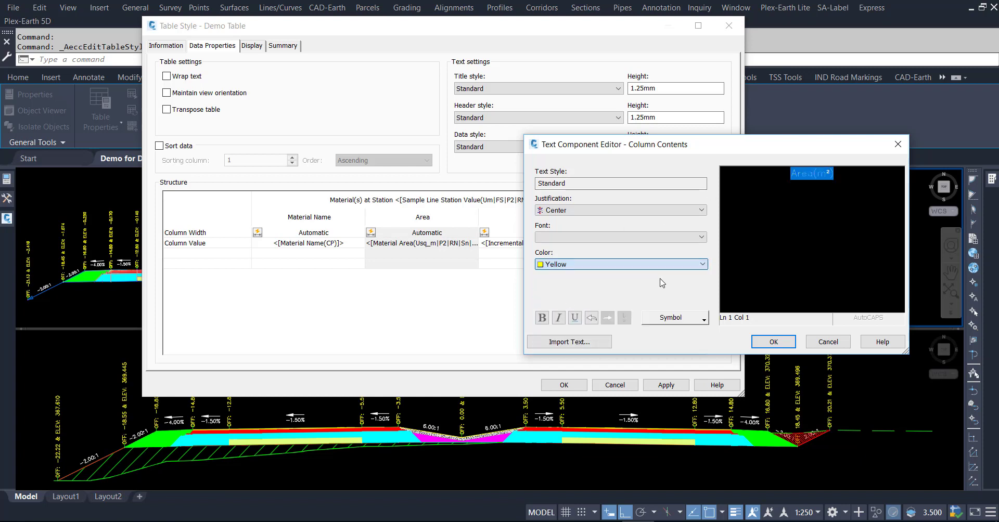
pyautogui.click(834, 174)
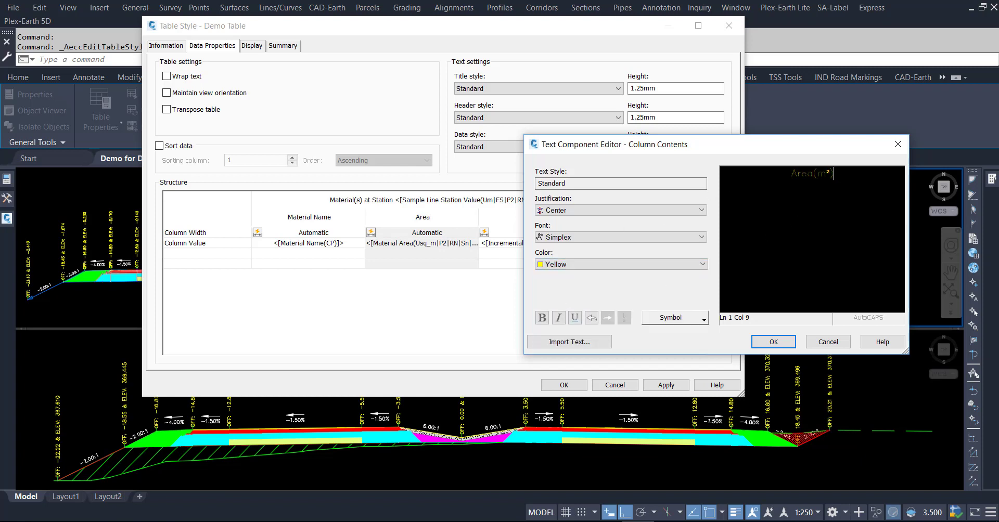
pyautogui.click(779, 346)
pyautogui.click(774, 344)
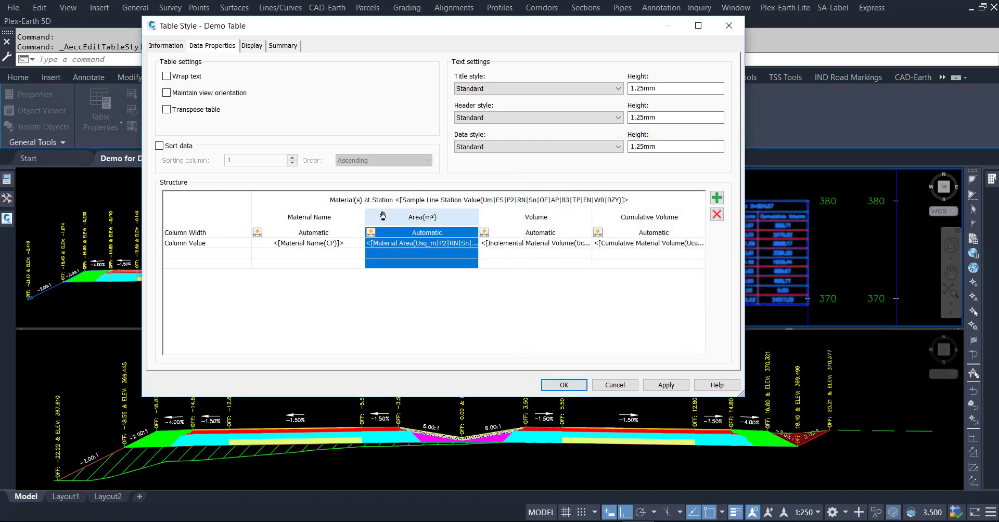
# Step: Make the Material Name column header text yellow
pyautogui.click(330, 219)
pyautogui.doubleClick(331, 219)
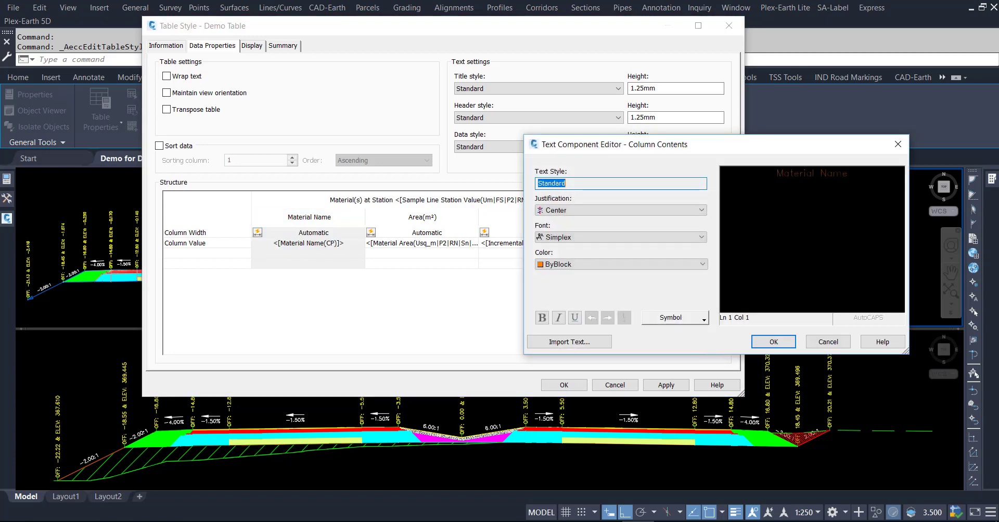
pyautogui.click(580, 265)
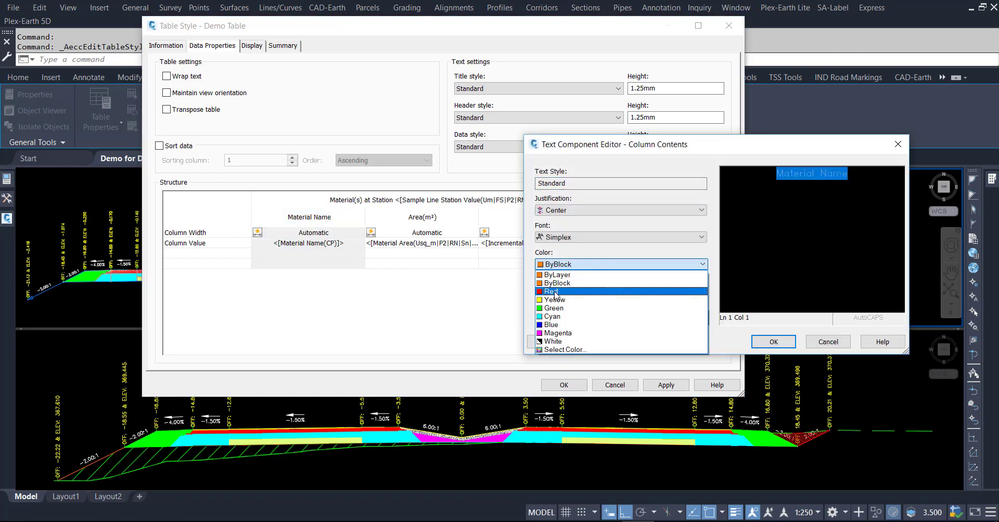
pyautogui.click(556, 294)
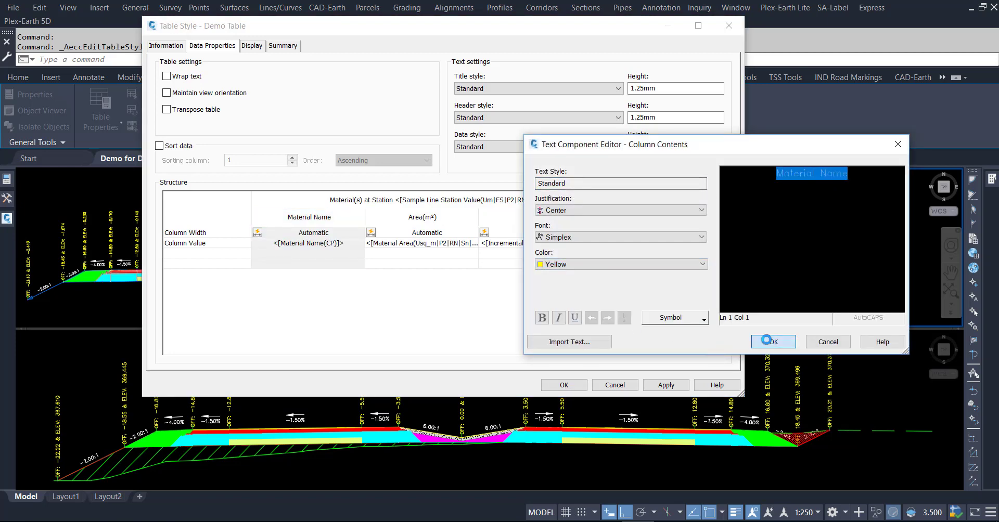
pyautogui.click(774, 342)
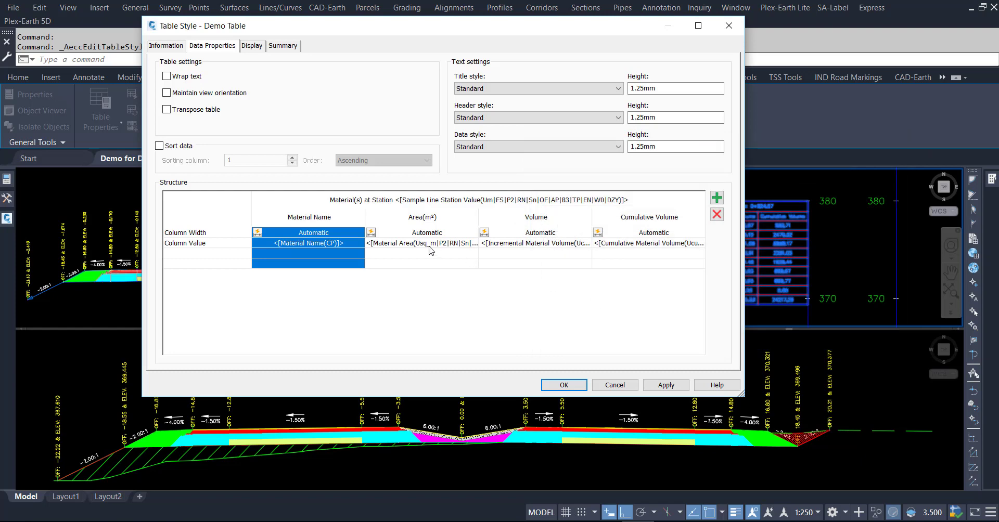
# Step: Add (m to the Volume header and copy the superscript three (³) character
pyautogui.doubleClick(550, 221)
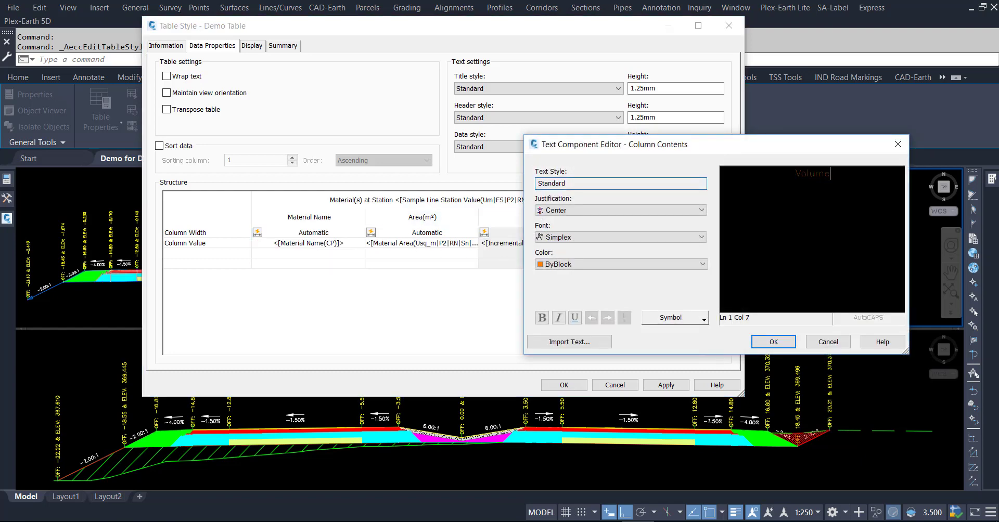
pyautogui.write('(')
pyautogui.write('m)')
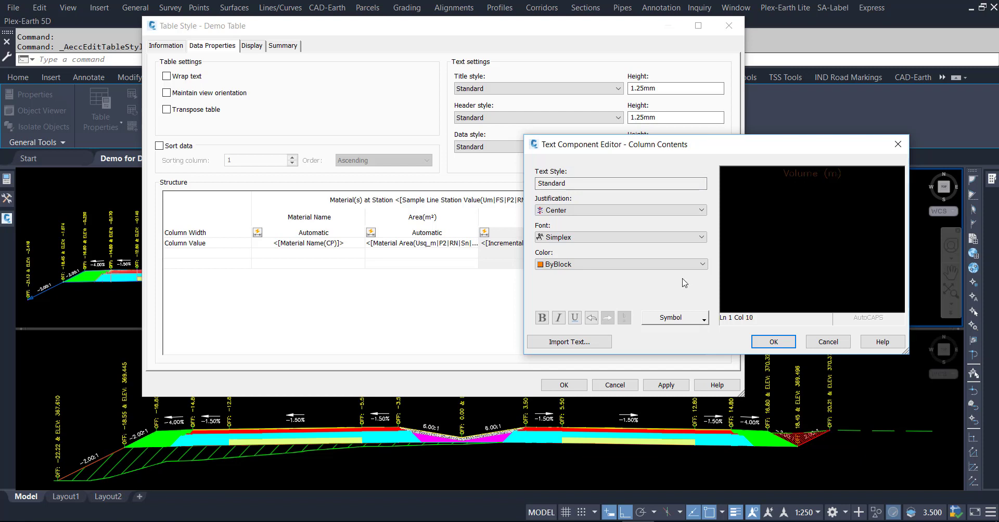
pyautogui.click(690, 325)
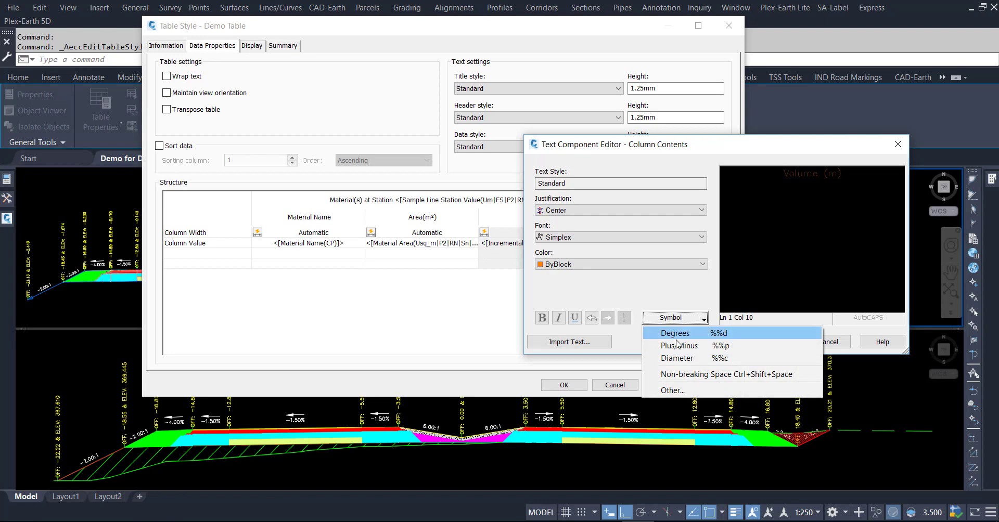
pyautogui.click(659, 391)
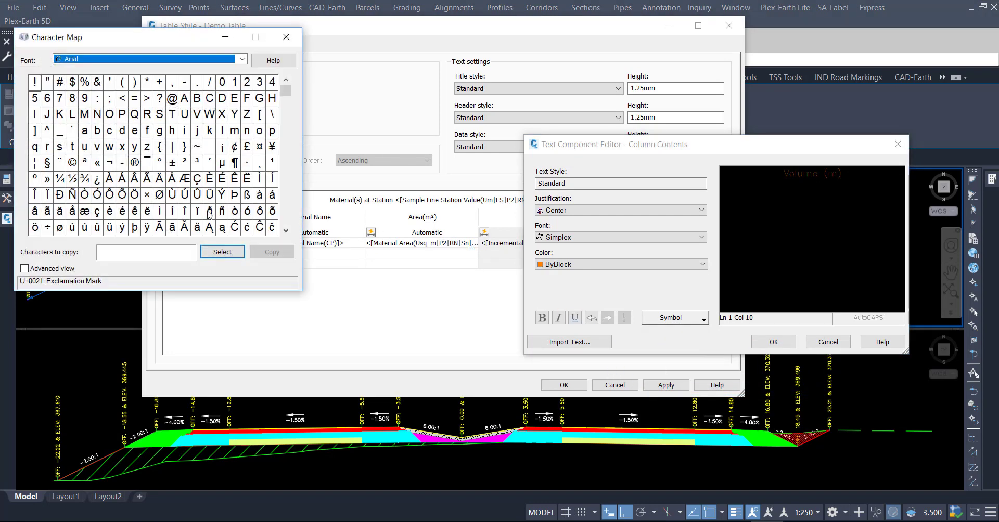
pyautogui.click(198, 166)
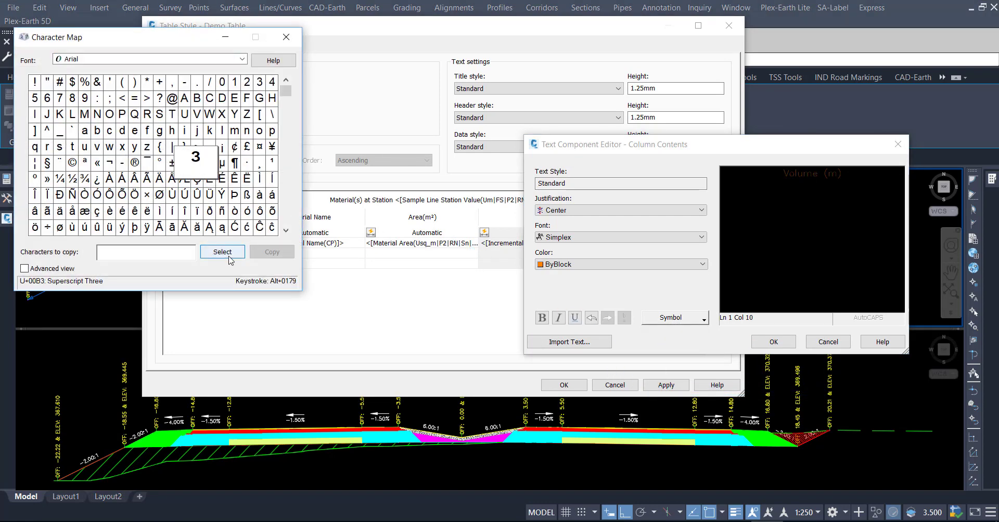
pyautogui.click(224, 253)
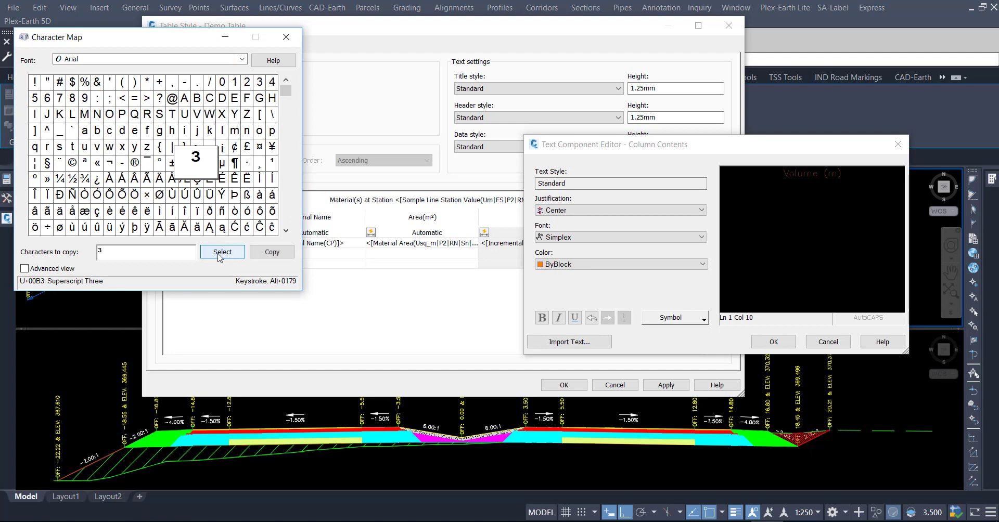
pyautogui.click(268, 252)
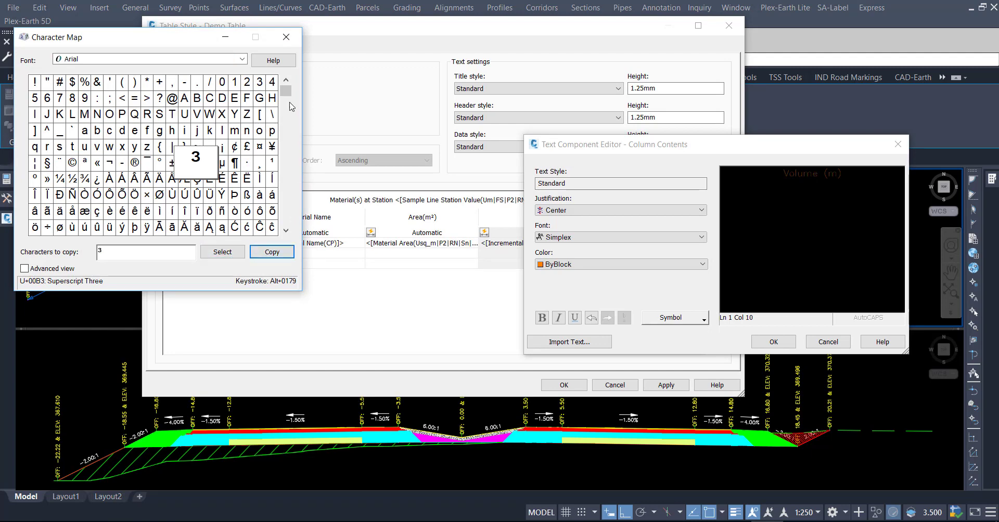
pyautogui.click(286, 37)
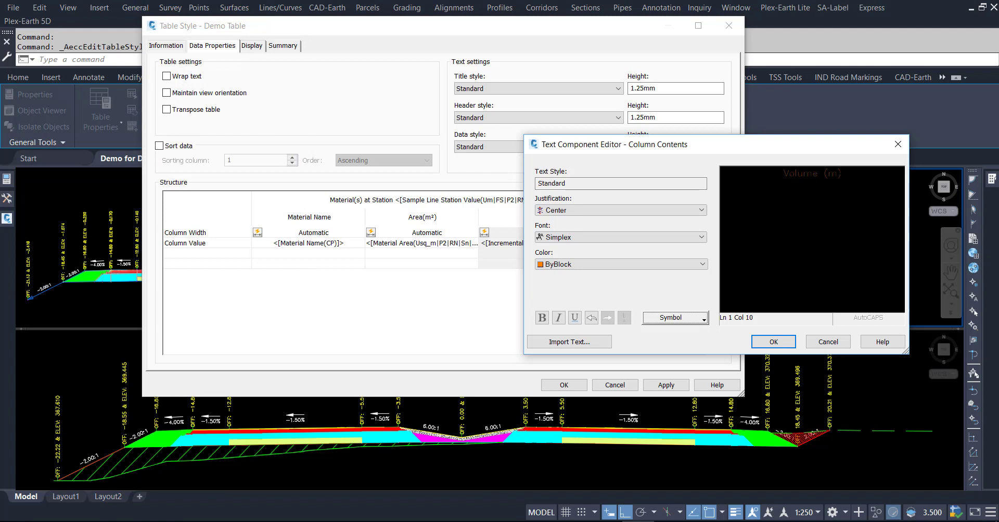
# Step: Complete the header as Volume (m³) in yellow text and confirm it
pyautogui.click(837, 173)
pyautogui.write(')')
pyautogui.hotkey('ctrl', 'a')
pyautogui.click(569, 265)
pyautogui.click(565, 301)
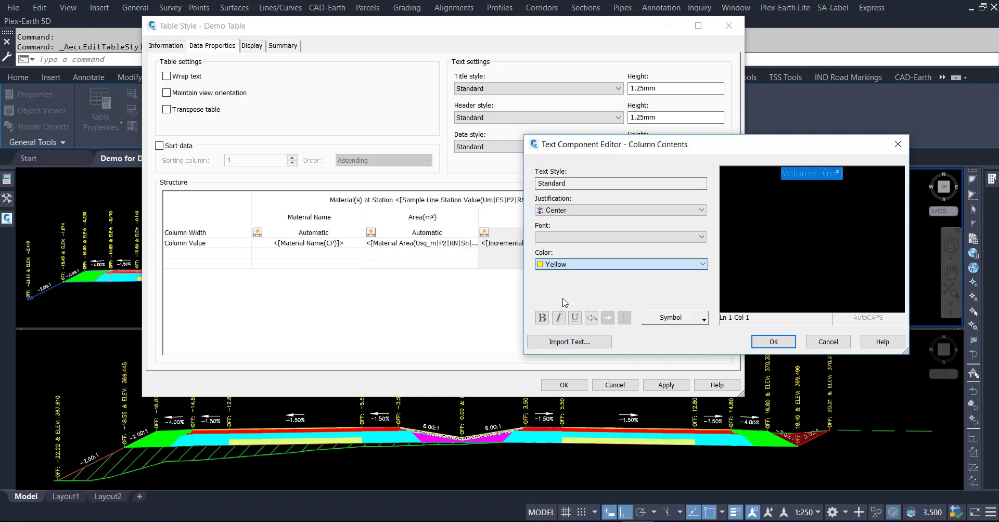
pyautogui.click(770, 342)
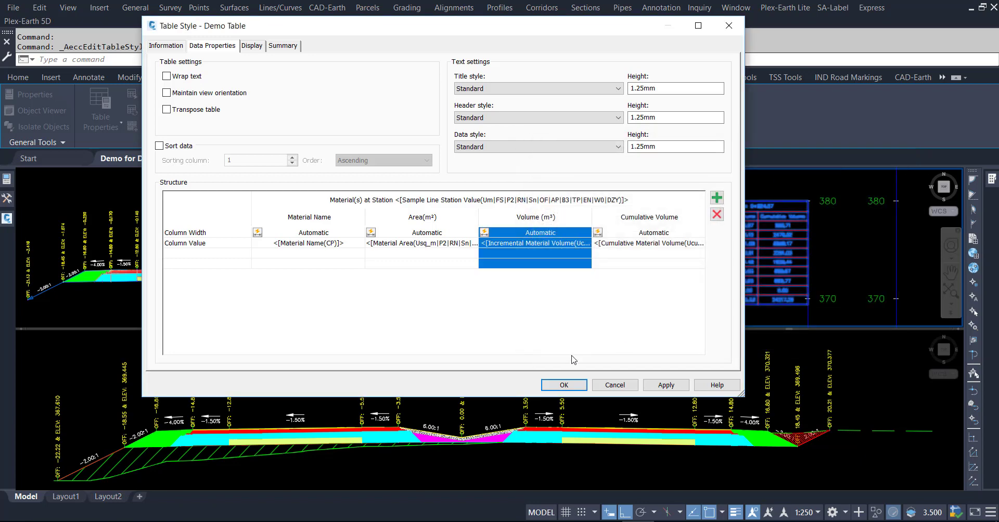
# Step: Shorten the Cumulative Volume header text to Cum Vol. (m
pyautogui.doubleClick(655, 220)
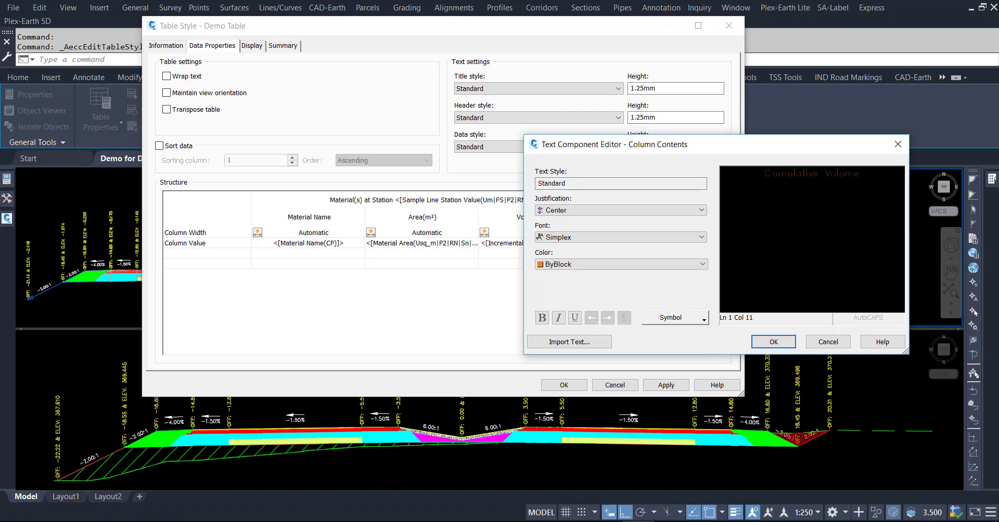
pyautogui.moveTo(818, 173); pyautogui.dragTo(789, 175)
pyautogui.press('Delete')
pyautogui.moveTo(847, 174); pyautogui.dragTo(829, 175)
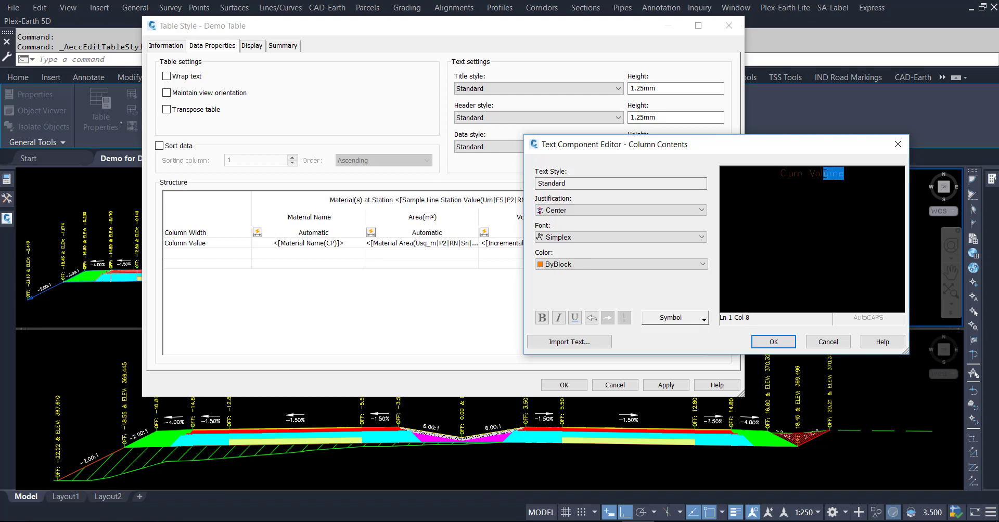
pyautogui.write('. (')
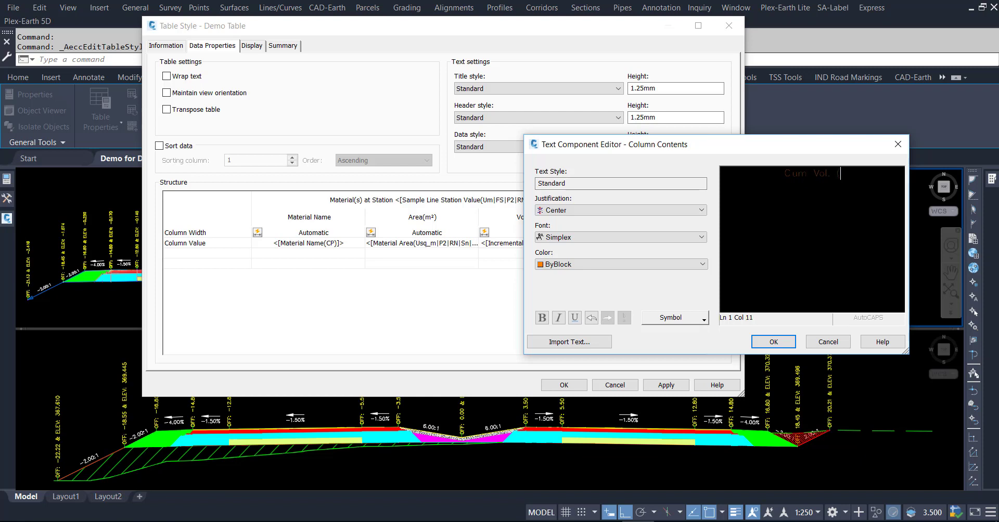
pyautogui.write('m)')
# Step: Finish the Cum Vol. (m³) header in yellow, then apply and close the Demo Table style
pyautogui.click(697, 320)
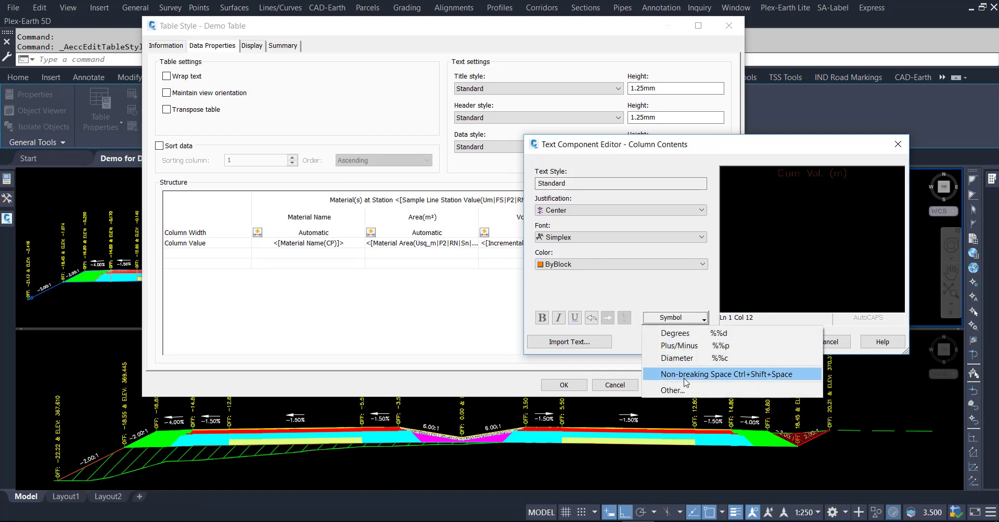
pyautogui.click(843, 173)
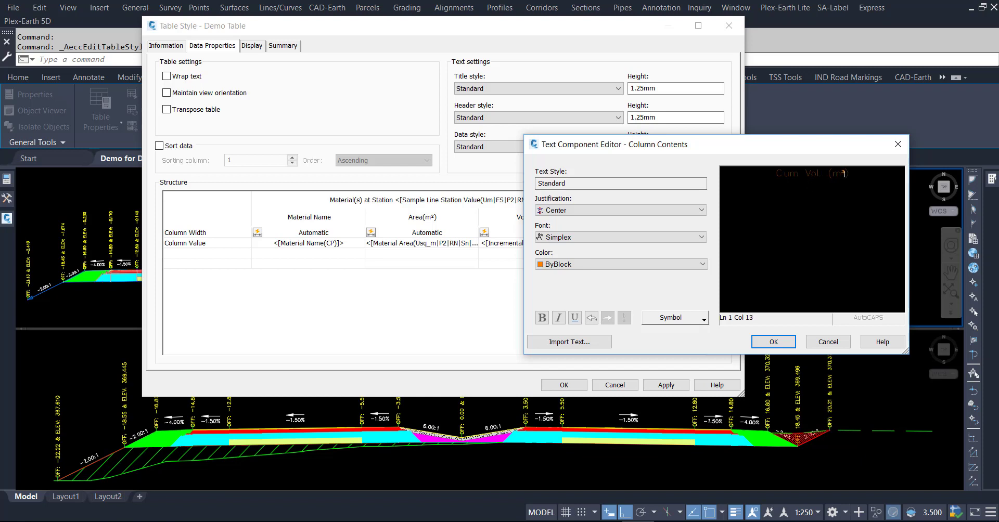
pyautogui.write('³')
pyautogui.hotkey('shift', 'Home')
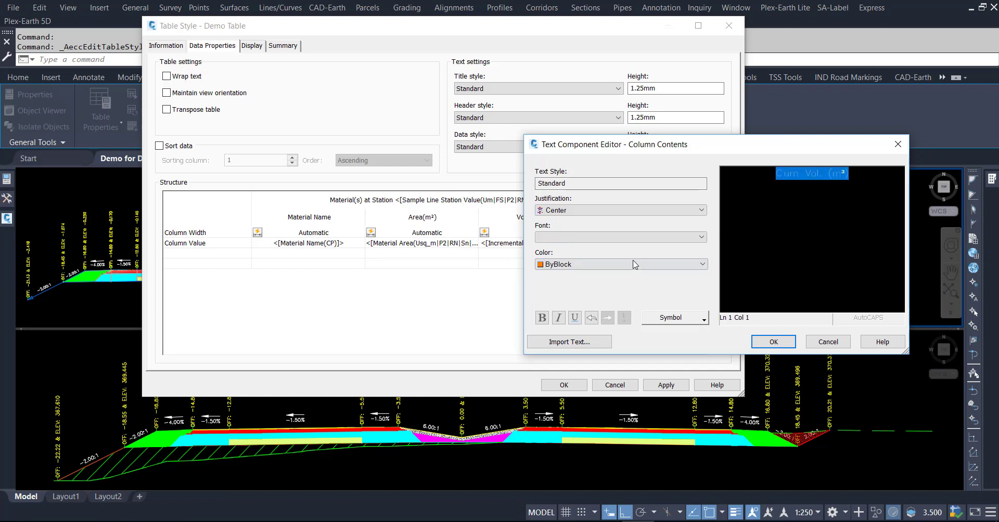
pyautogui.click(628, 269)
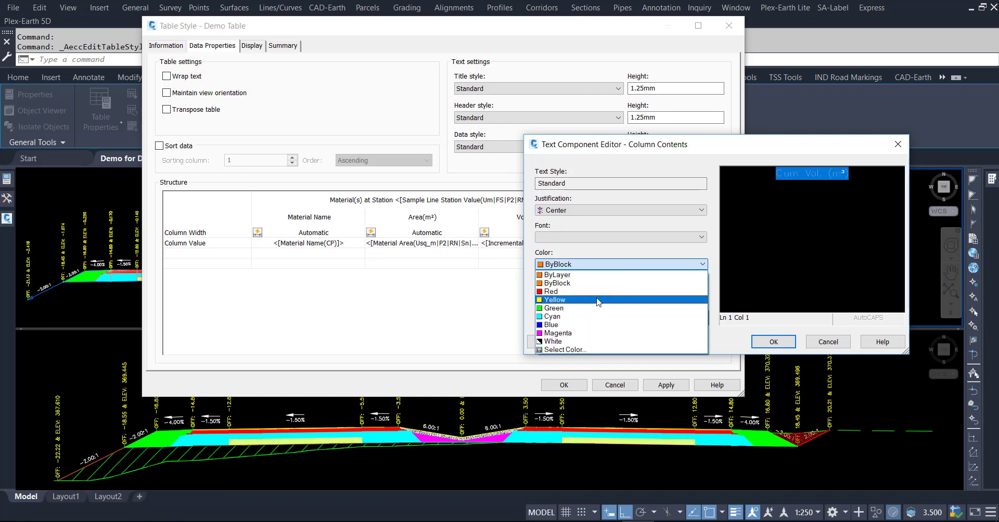
pyautogui.click(598, 300)
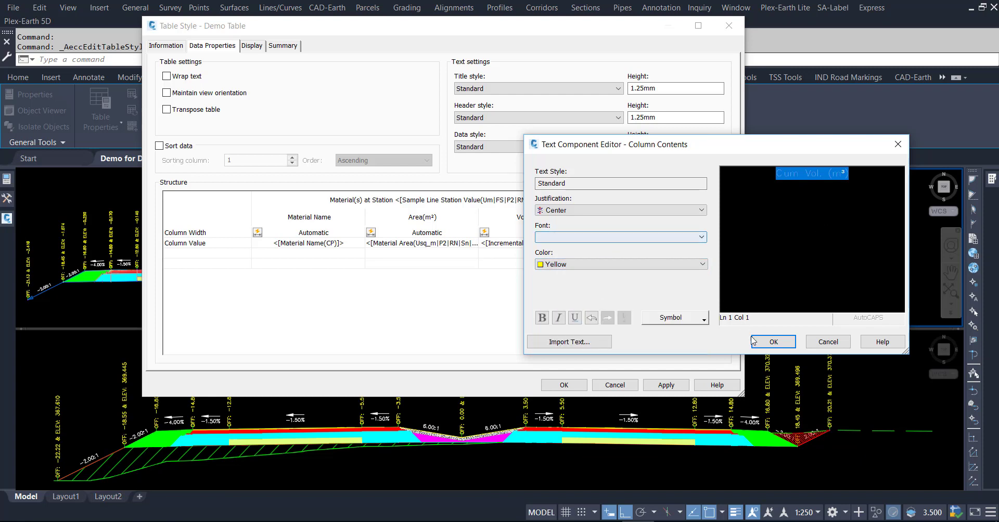
pyautogui.click(565, 239)
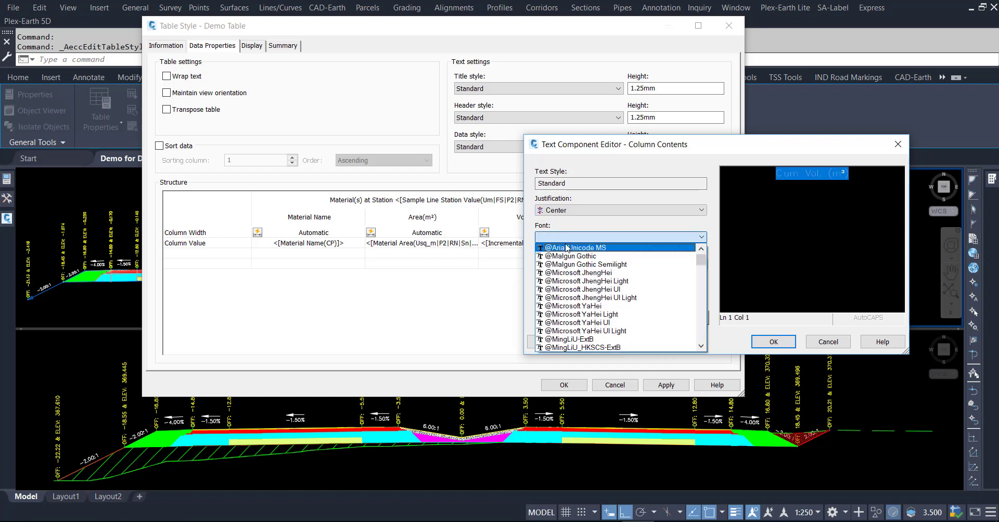
pyautogui.click(567, 249)
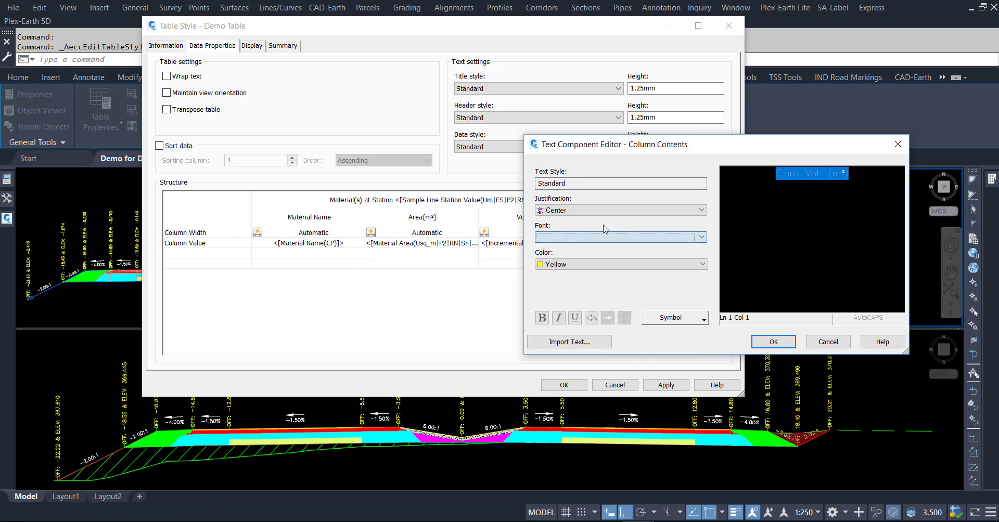
pyautogui.click(776, 343)
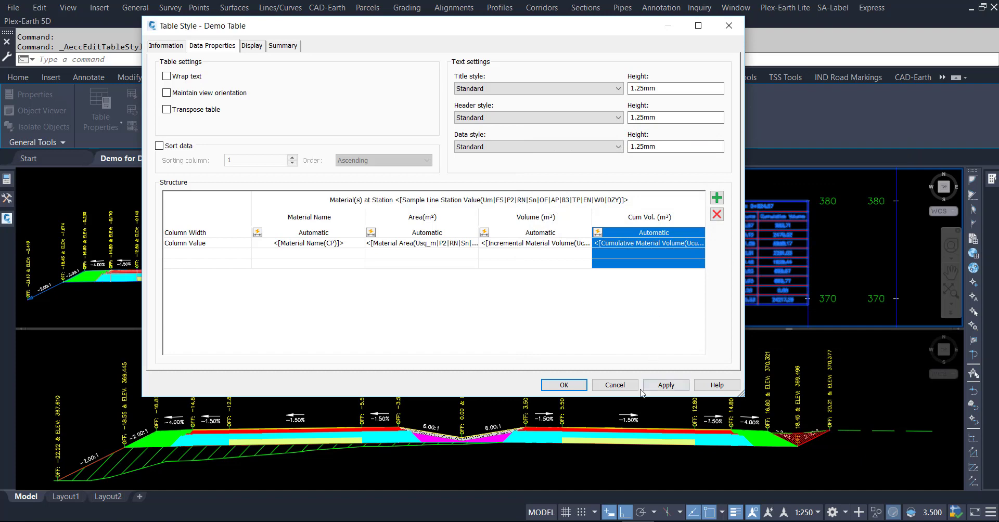
pyautogui.click(669, 388)
pyautogui.click(573, 385)
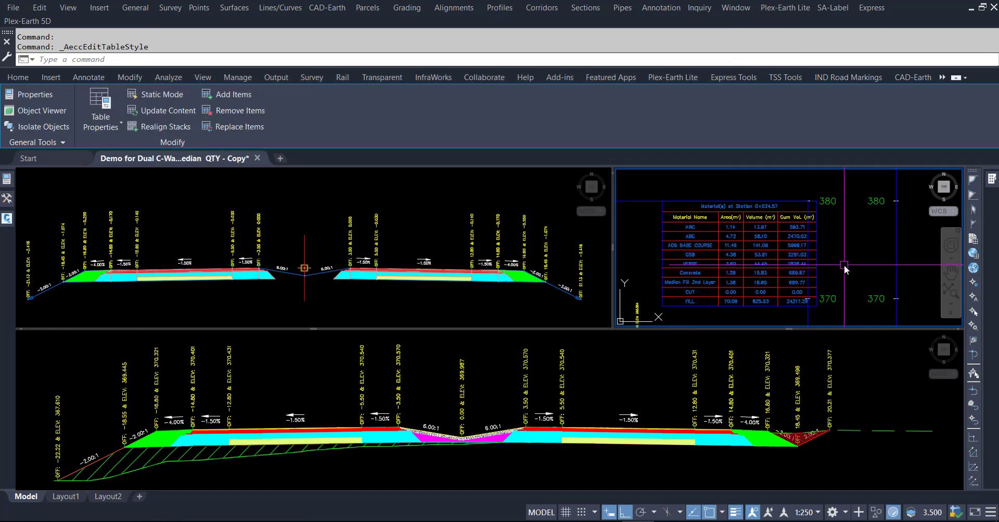
# Step: Zoom around the drawing to look over the section views and their tables
pyautogui.press('Escape')
pyautogui.press('Escape')
pyautogui.scroll(3, 691, 211)
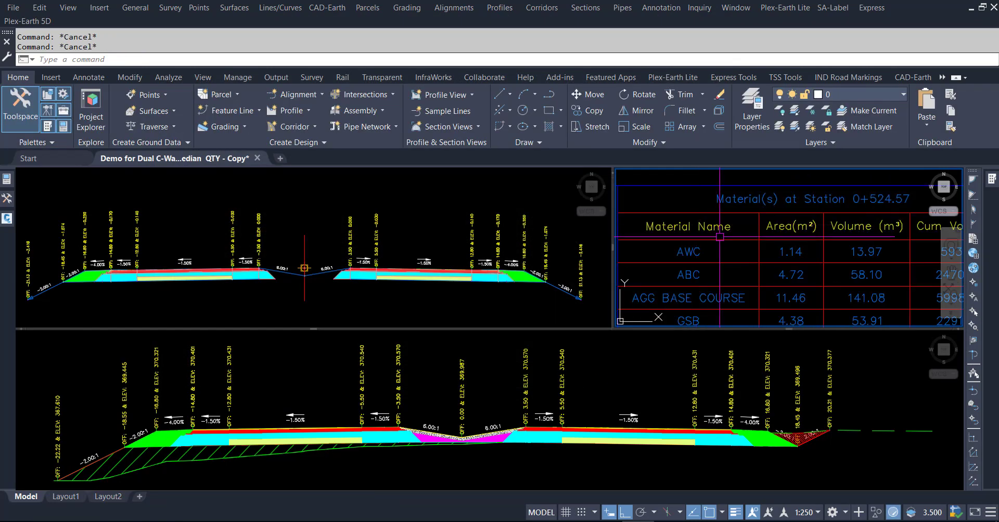
pyautogui.scroll(1, 729, 219)
pyautogui.scroll(-2, 755, 222)
pyautogui.scroll(1, 780, 225)
pyautogui.scroll(2, 780, 225)
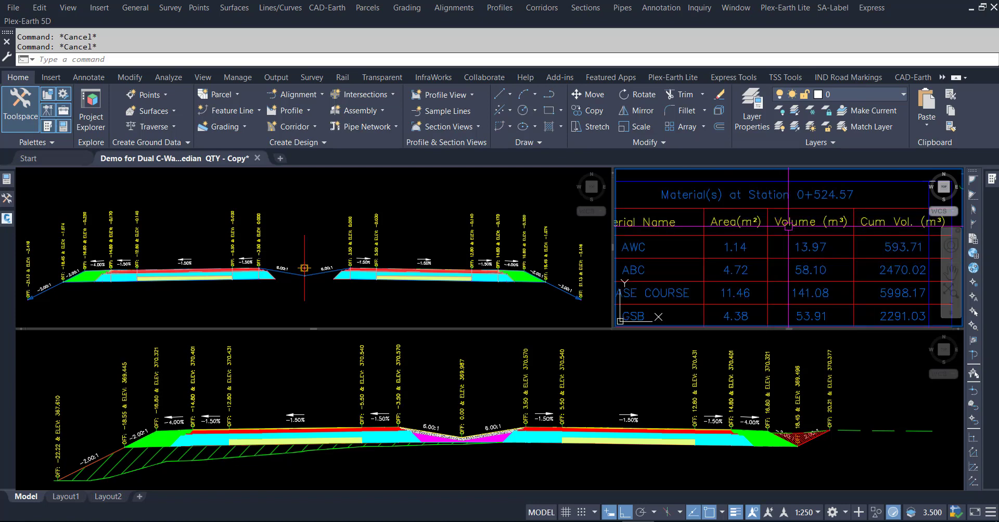
pyautogui.scroll(1, 832, 226)
pyautogui.scroll(-2, 846, 225)
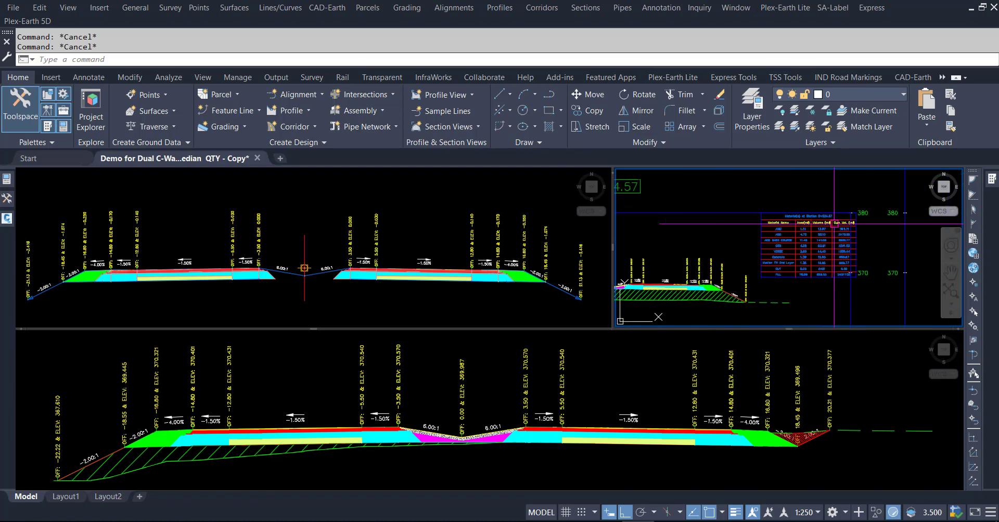
pyautogui.scroll(-2, 874, 244)
pyautogui.scroll(-3, 906, 265)
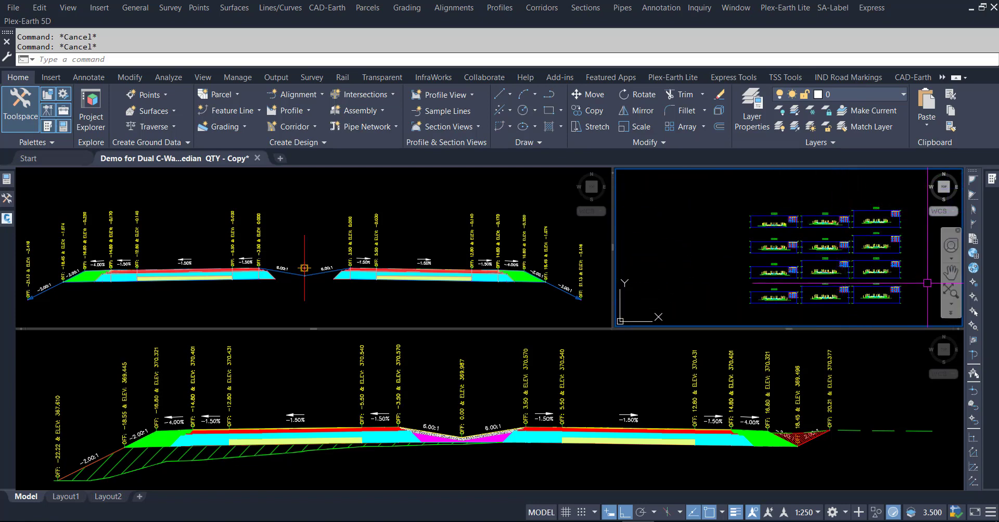
pyautogui.scroll(1, 927, 283)
pyautogui.scroll(2, 895, 291)
pyautogui.scroll(1, 867, 300)
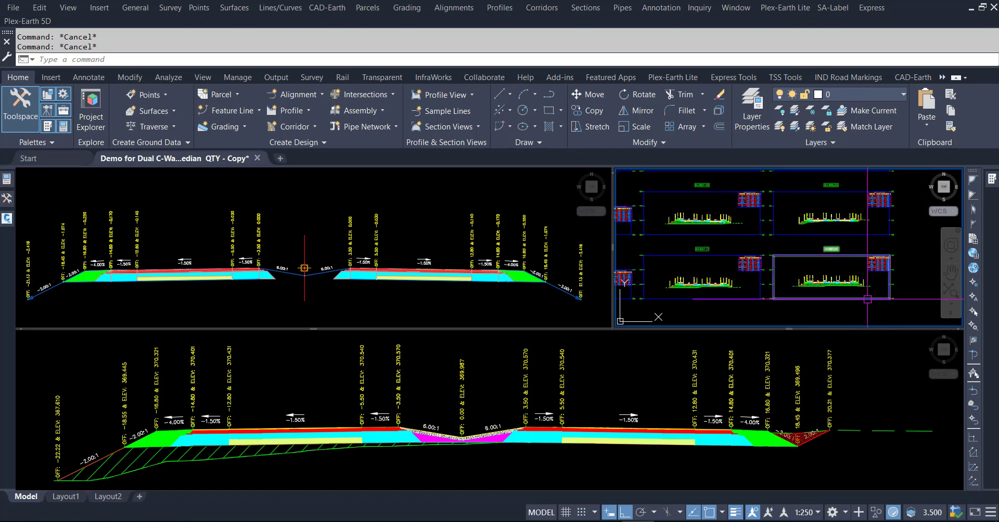
pyautogui.click(867, 299)
pyautogui.scroll(-2, 858, 302)
pyautogui.scroll(-1, 853, 302)
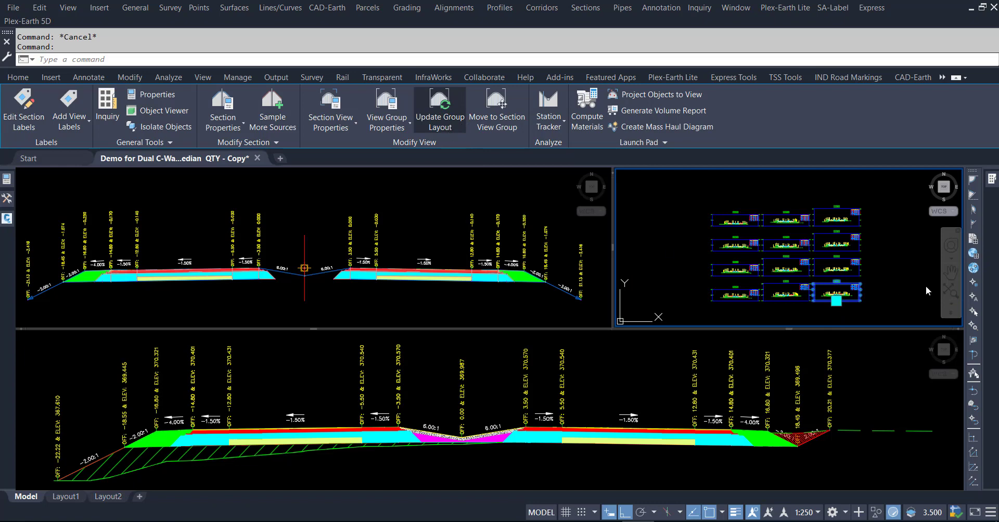
# Step: Zoom to the Material(s) at Station 0+859.42 table and select it
pyautogui.press('Escape')
pyautogui.press('Escape')
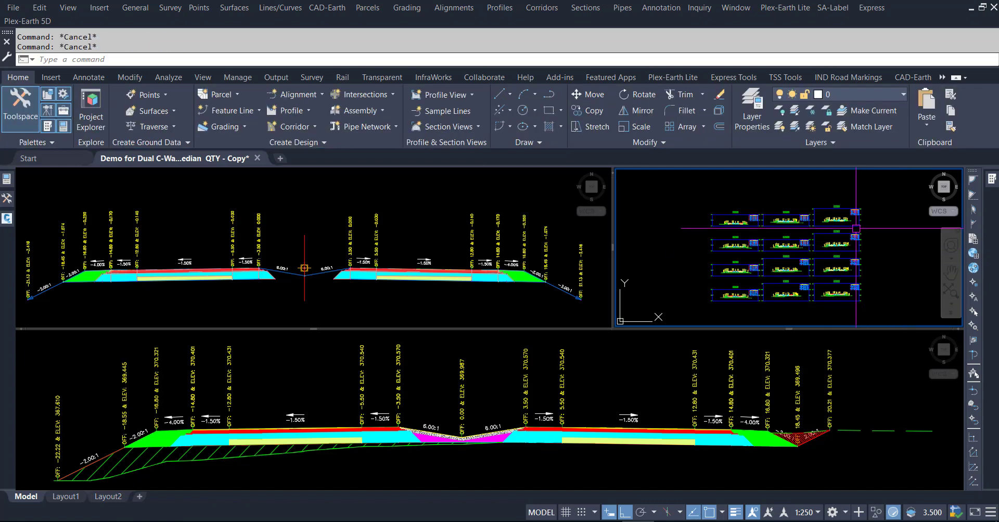
pyautogui.scroll(3, 898, 250)
pyautogui.scroll(2, 899, 227)
pyautogui.scroll(6, 899, 227)
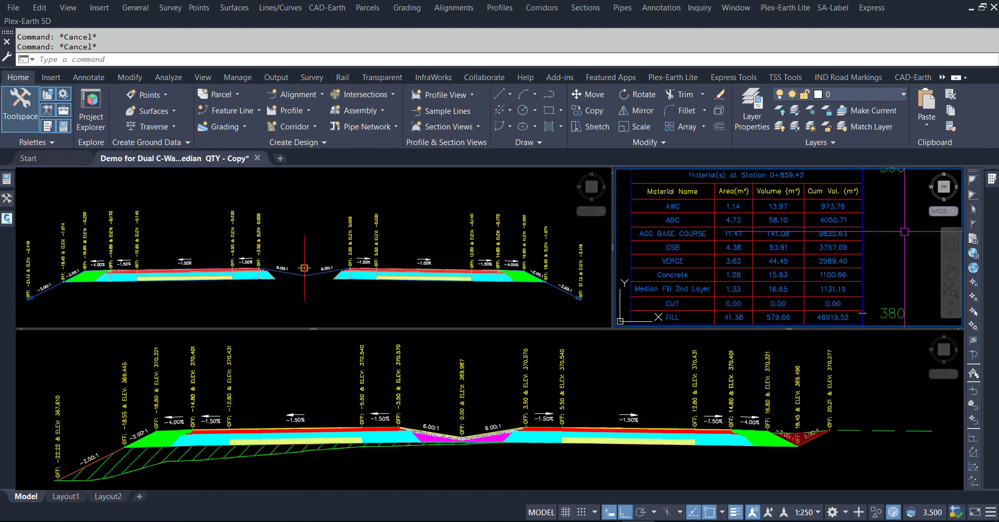
pyautogui.scroll(-2, 904, 232)
pyautogui.scroll(2, 809, 188)
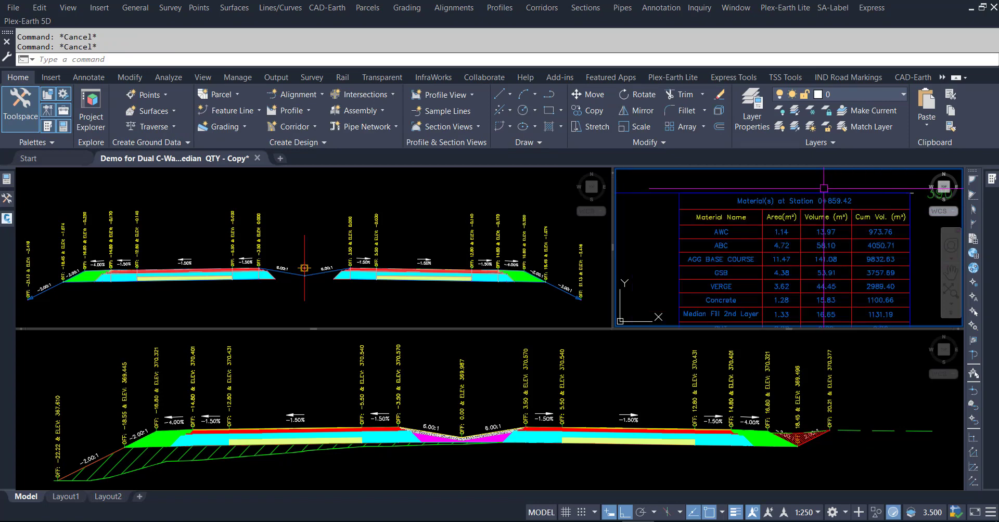
pyautogui.scroll(3, 806, 187)
pyautogui.scroll(-5, 781, 185)
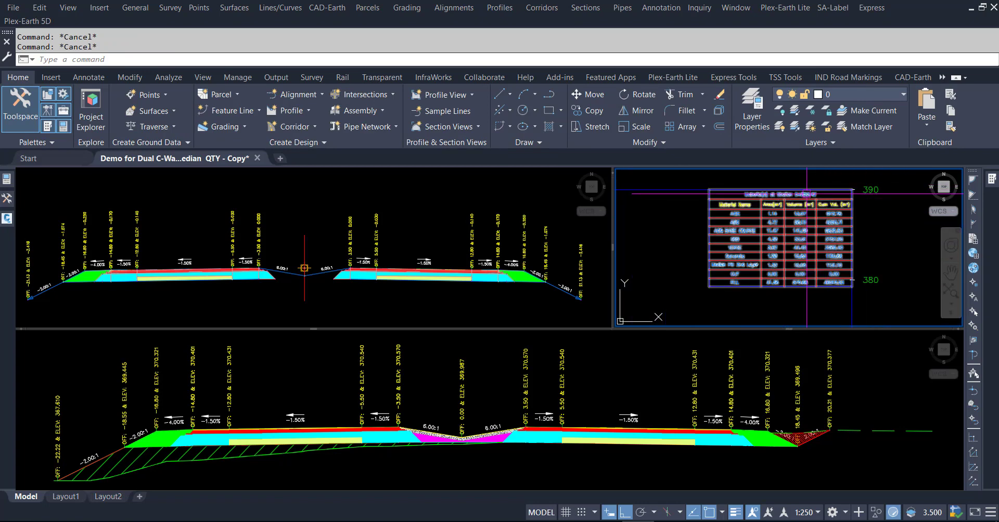
pyautogui.scroll(4, 781, 184)
pyautogui.scroll(-1, 778, 187)
pyautogui.scroll(-4, 778, 186)
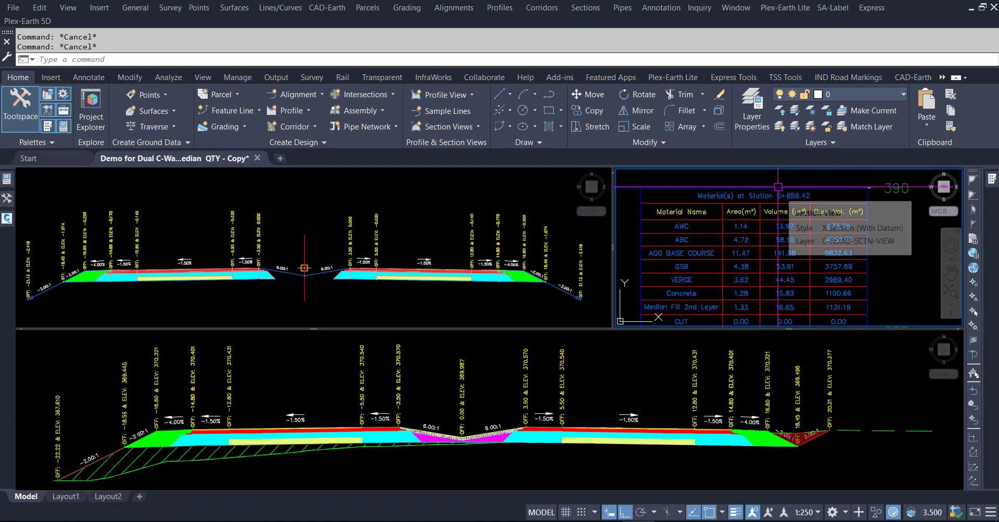
pyautogui.scroll(2, 760, 234)
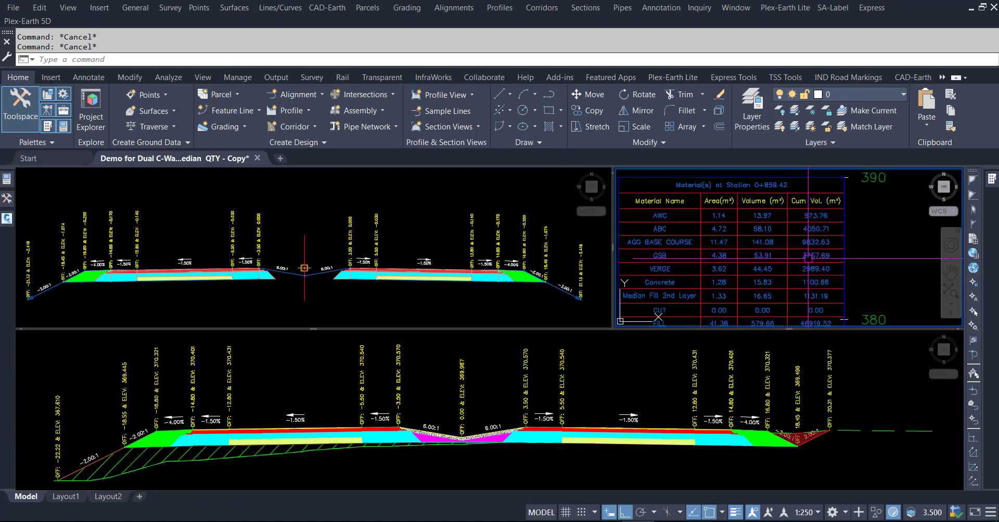
pyautogui.scroll(2, 734, 225)
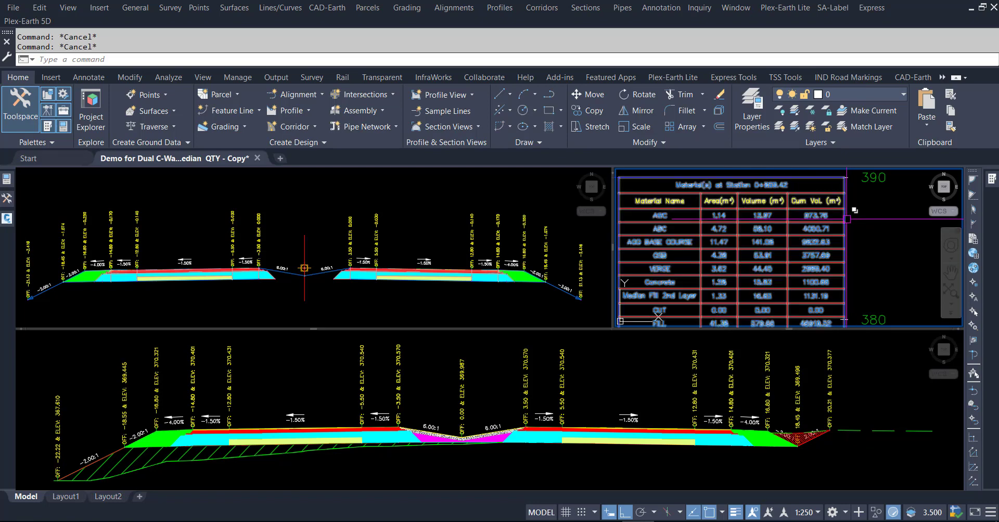
pyautogui.click(850, 228)
# Step: Open the Demo Table style and set the Area column value precision to 0.001
pyautogui.click(116, 127)
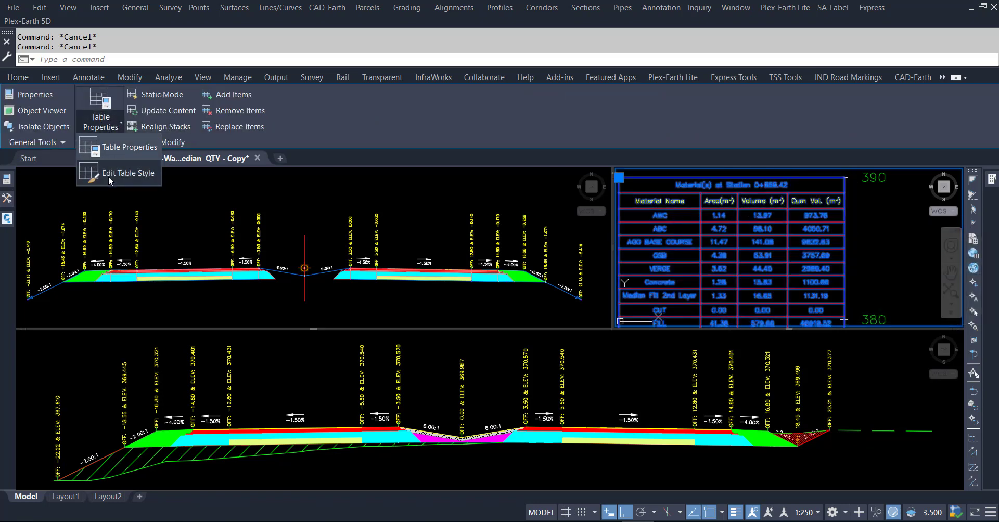
pyautogui.click(124, 180)
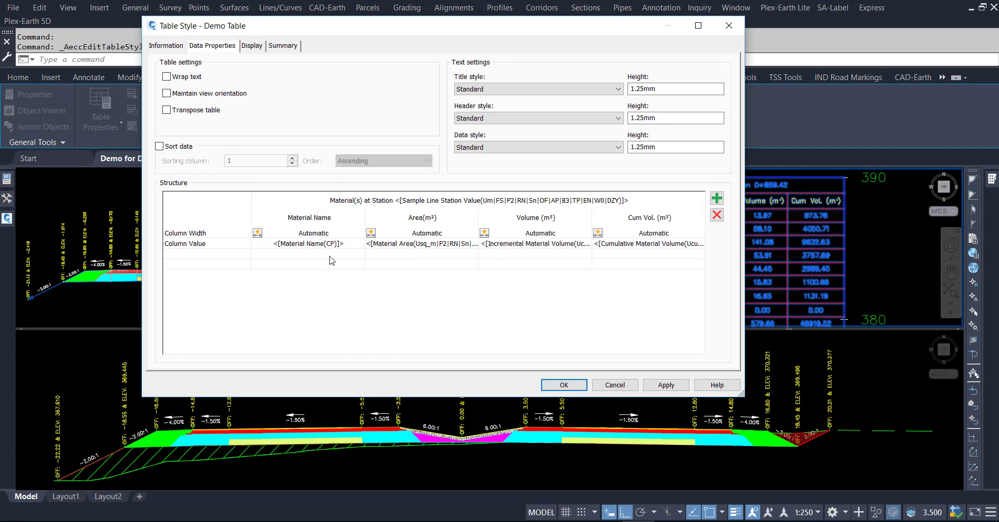
pyautogui.doubleClick(422, 249)
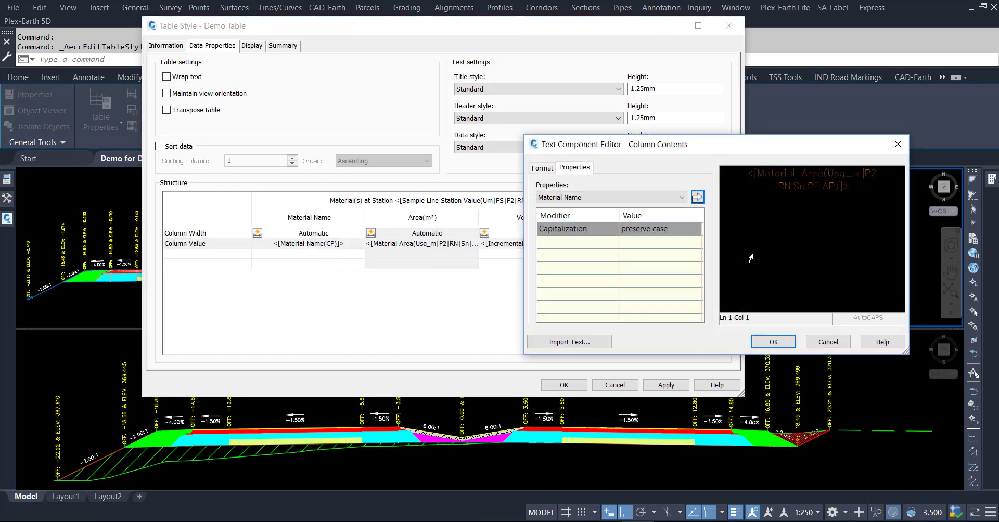
pyautogui.moveTo(850, 186); pyautogui.dragTo(774, 173)
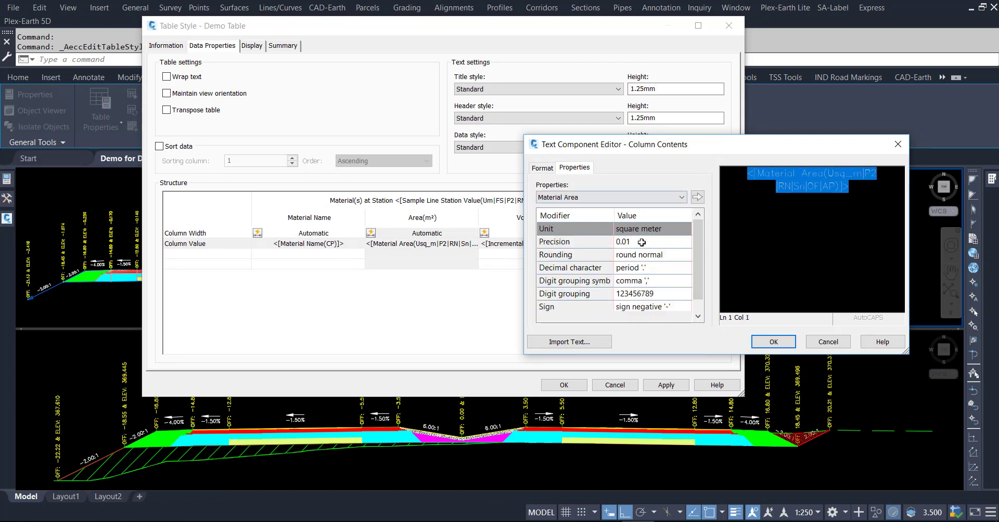
pyautogui.click(639, 244)
pyautogui.click(639, 244)
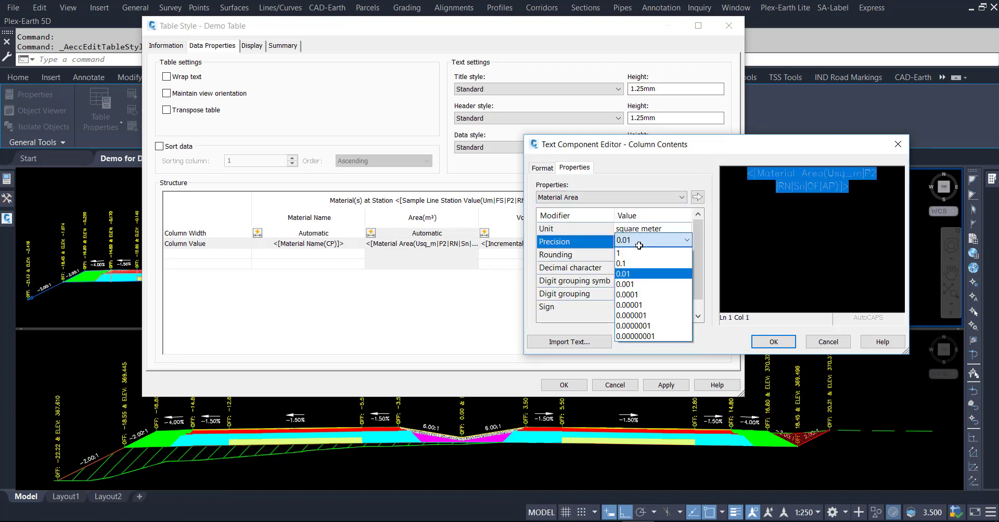
pyautogui.click(639, 285)
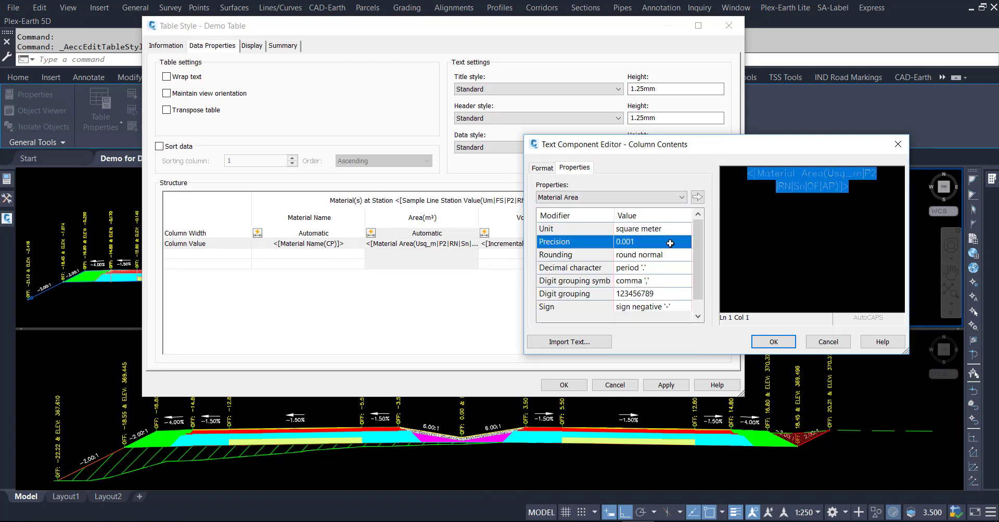
pyautogui.click(738, 303)
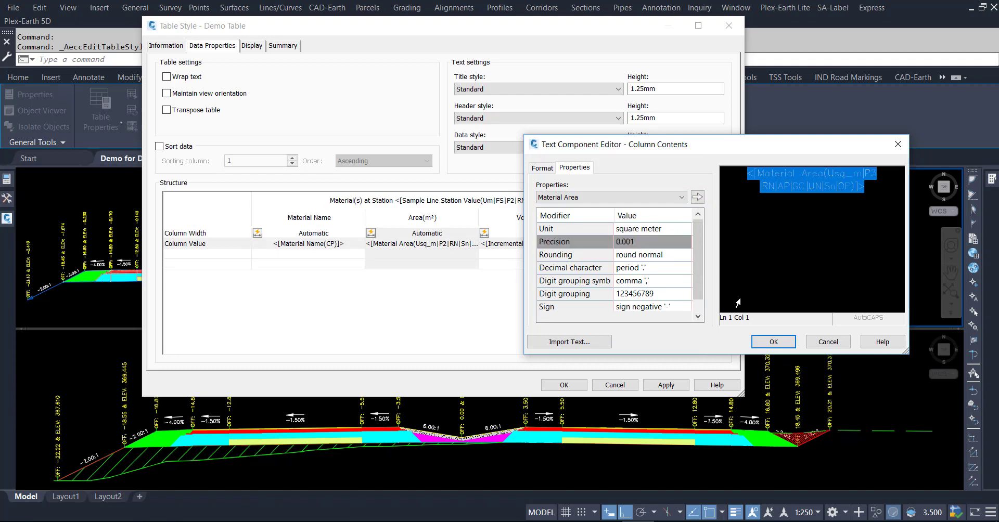
pyautogui.click(758, 348)
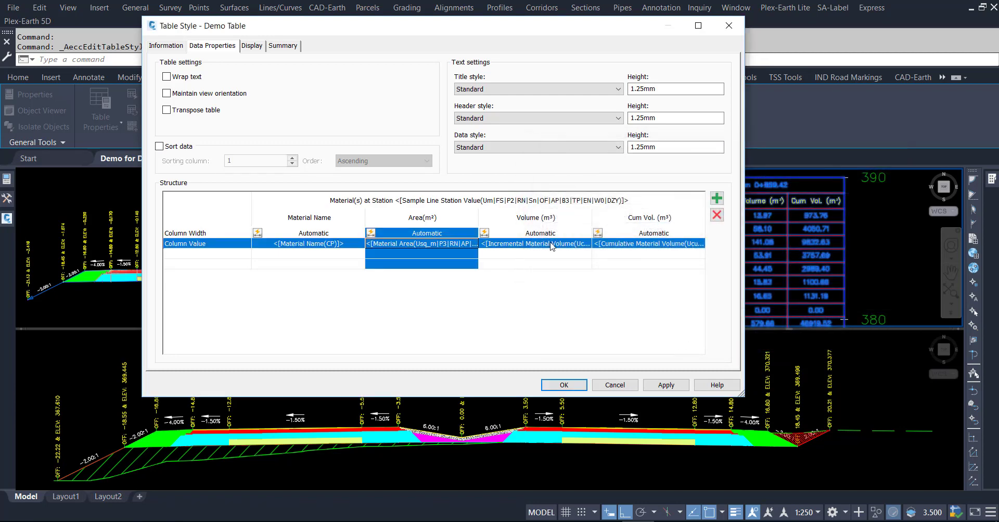
# Step: Set the Volume column value precision to 0.001
pyautogui.doubleClick(551, 244)
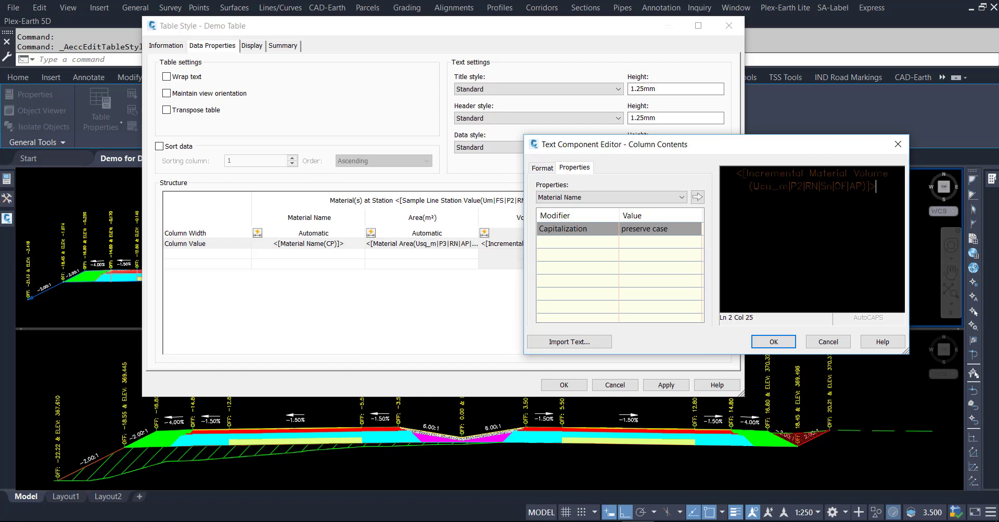
pyautogui.click(641, 241)
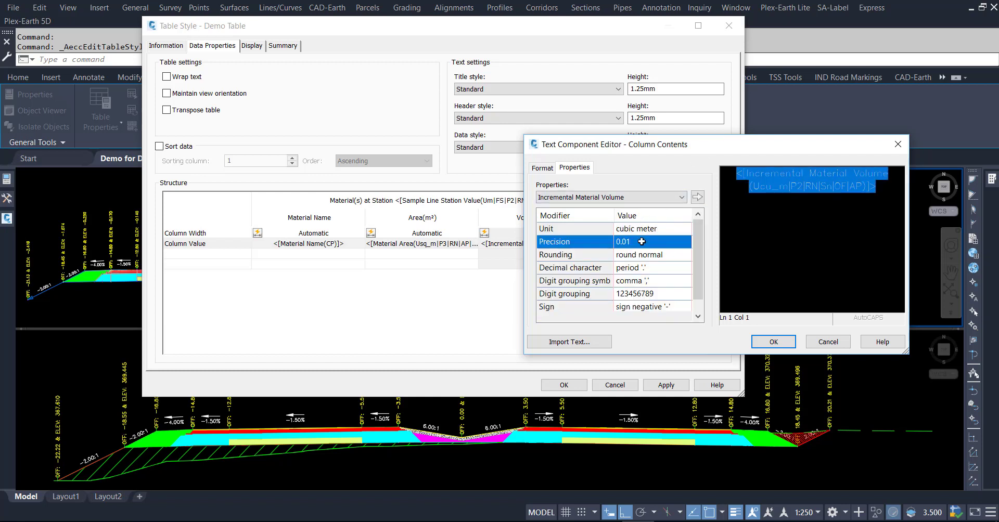
pyautogui.click(641, 242)
pyautogui.click(646, 279)
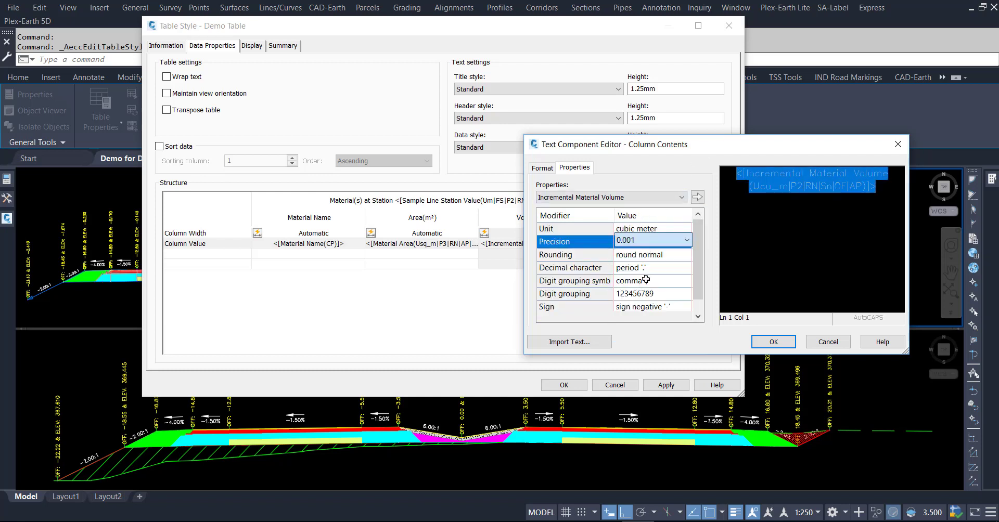
pyautogui.click(698, 197)
pyautogui.click(542, 168)
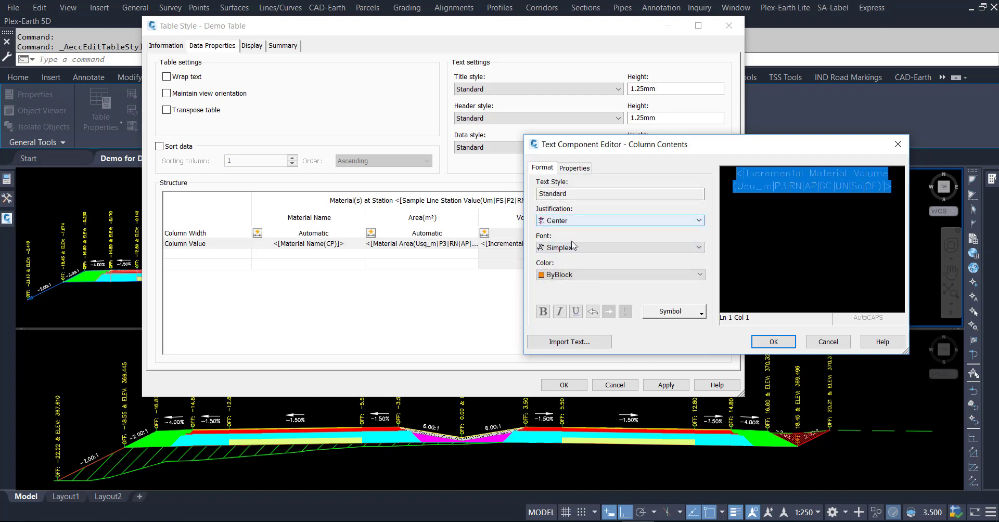
pyautogui.click(773, 341)
# Step: Set the Cum Vol column value precision to 0.001, then apply and close the style
pyautogui.click(645, 249)
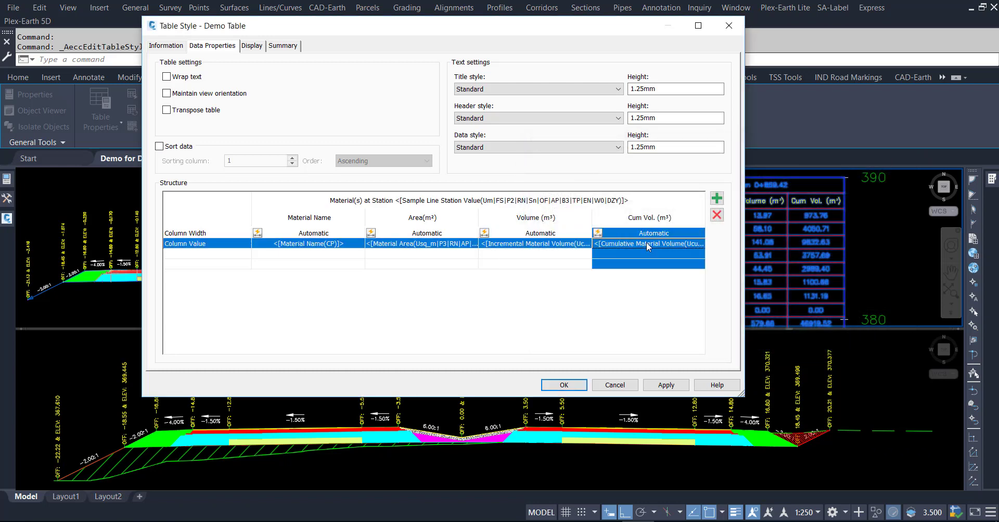
pyautogui.doubleClick(648, 245)
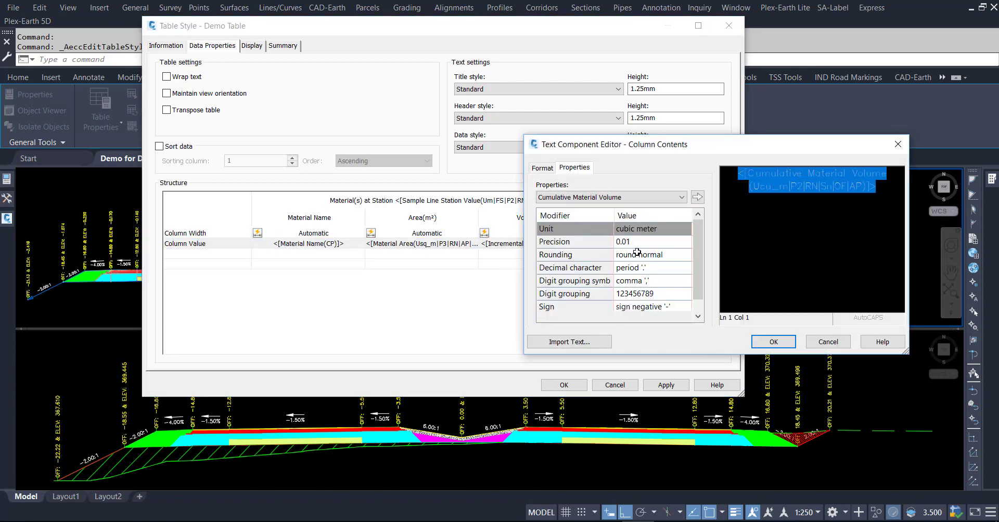
pyautogui.click(626, 242)
pyautogui.click(646, 240)
pyautogui.click(645, 285)
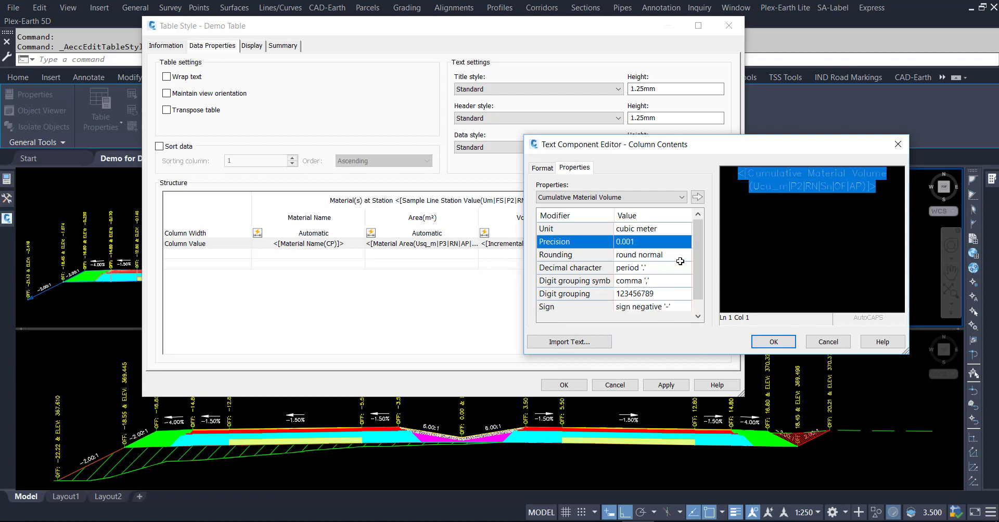
pyautogui.click(697, 197)
pyautogui.click(774, 341)
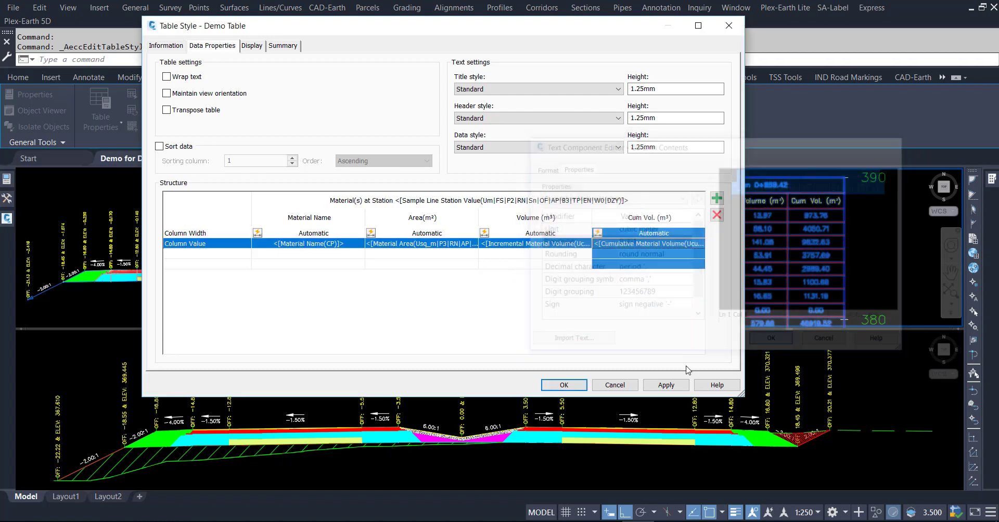
pyautogui.click(666, 385)
pyautogui.click(564, 386)
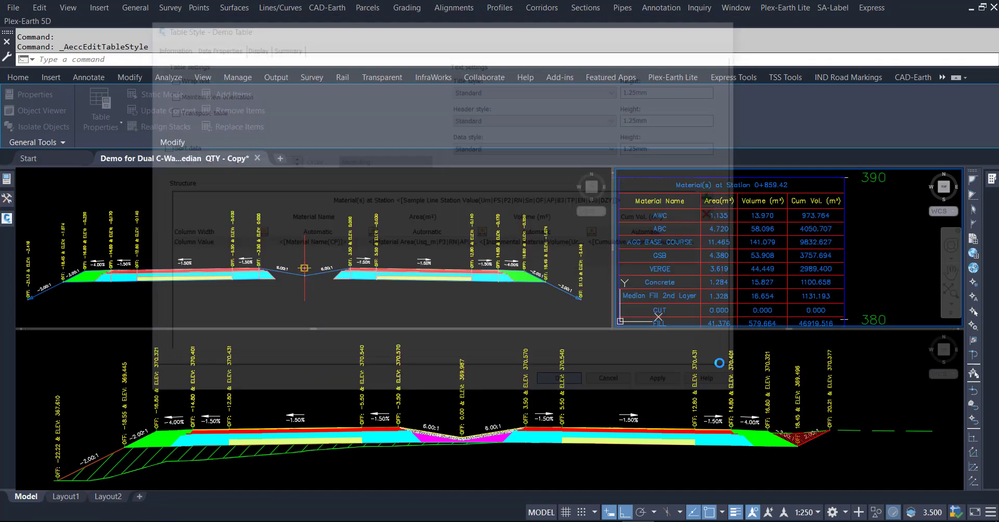
pyautogui.press('Escape')
pyautogui.press('Escape')
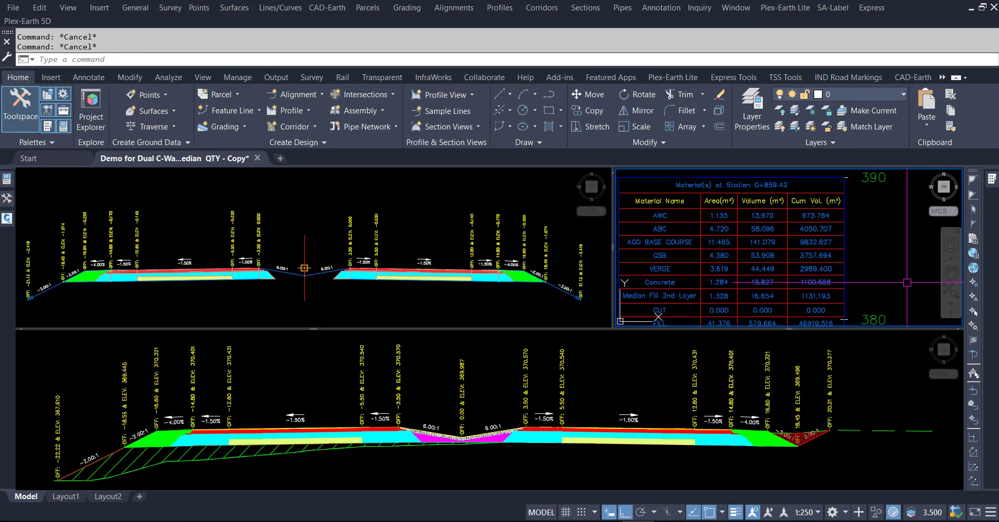
pyautogui.moveTo(908, 283); pyautogui.dragTo(914, 283, button='middle')
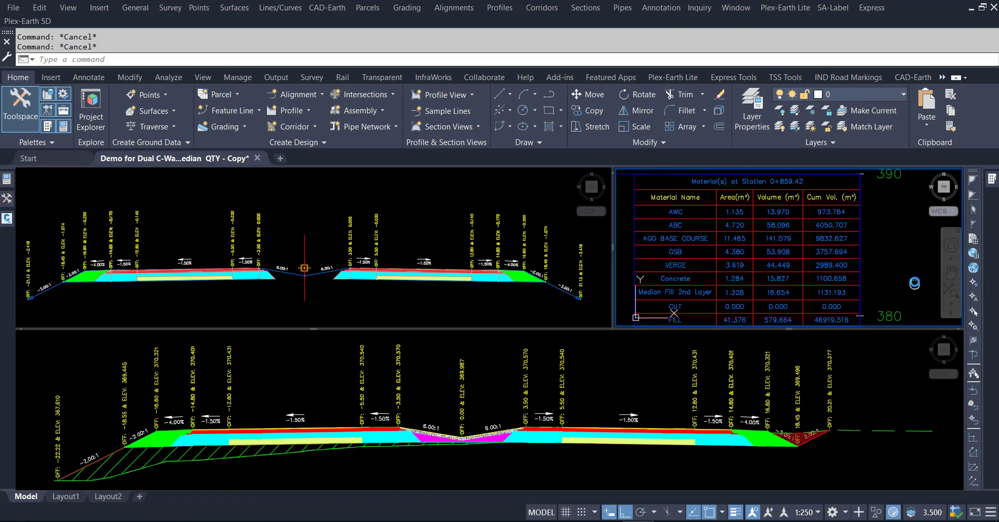